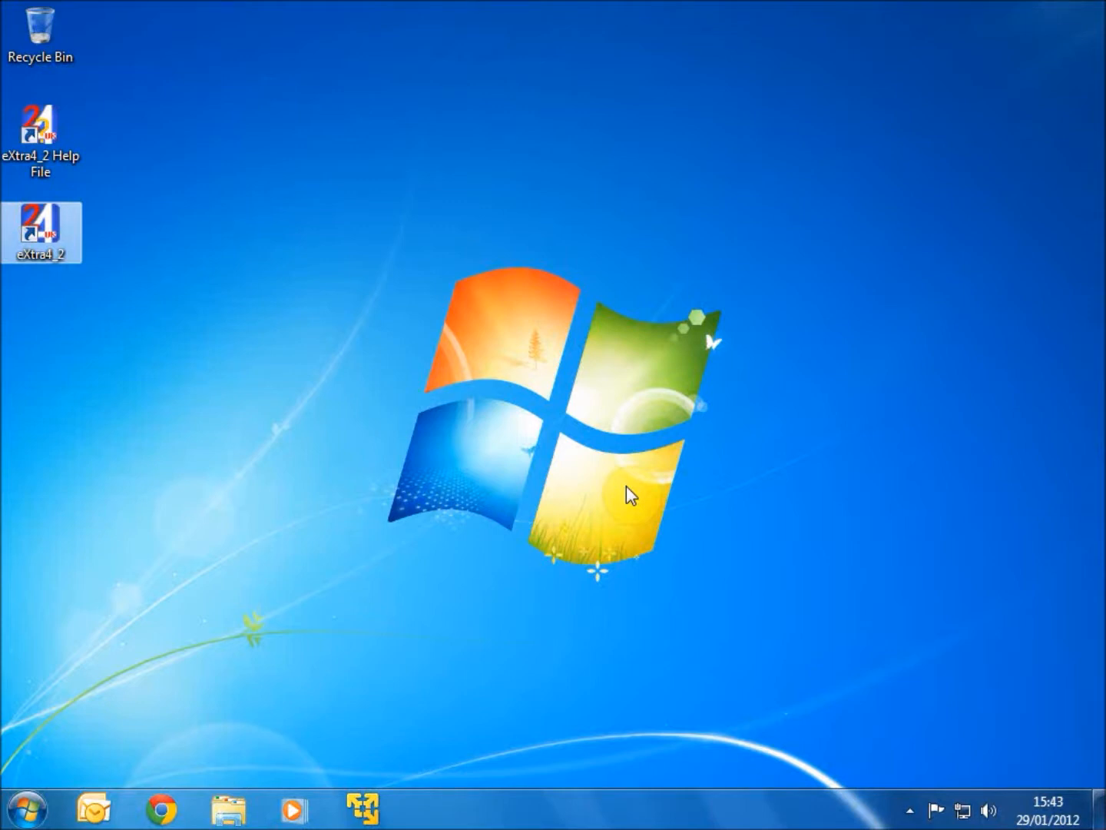
- Start eXtra4/2, dismiss the startup information, and open Item Management
{"action": "double_click", "coordinate": [64, 240]}
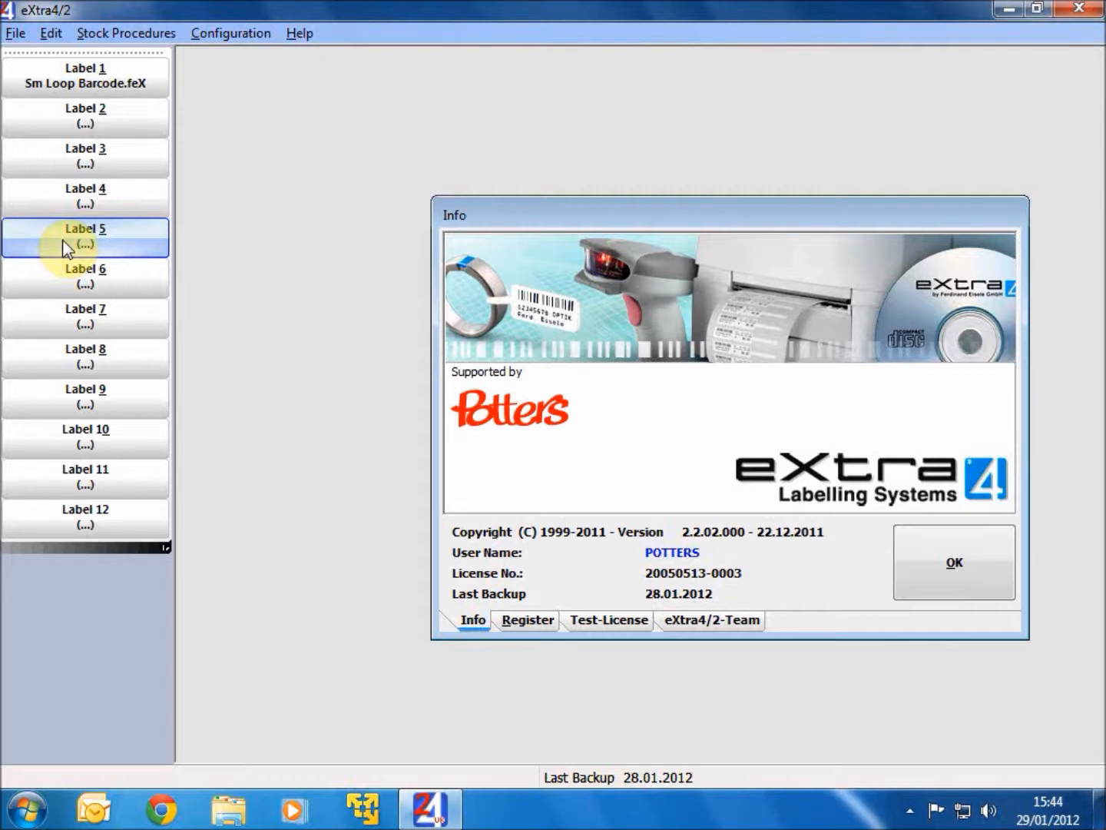
{"action": "left_click", "coordinate": [913, 579]}
{"action": "left_click", "coordinate": [13, 31]}
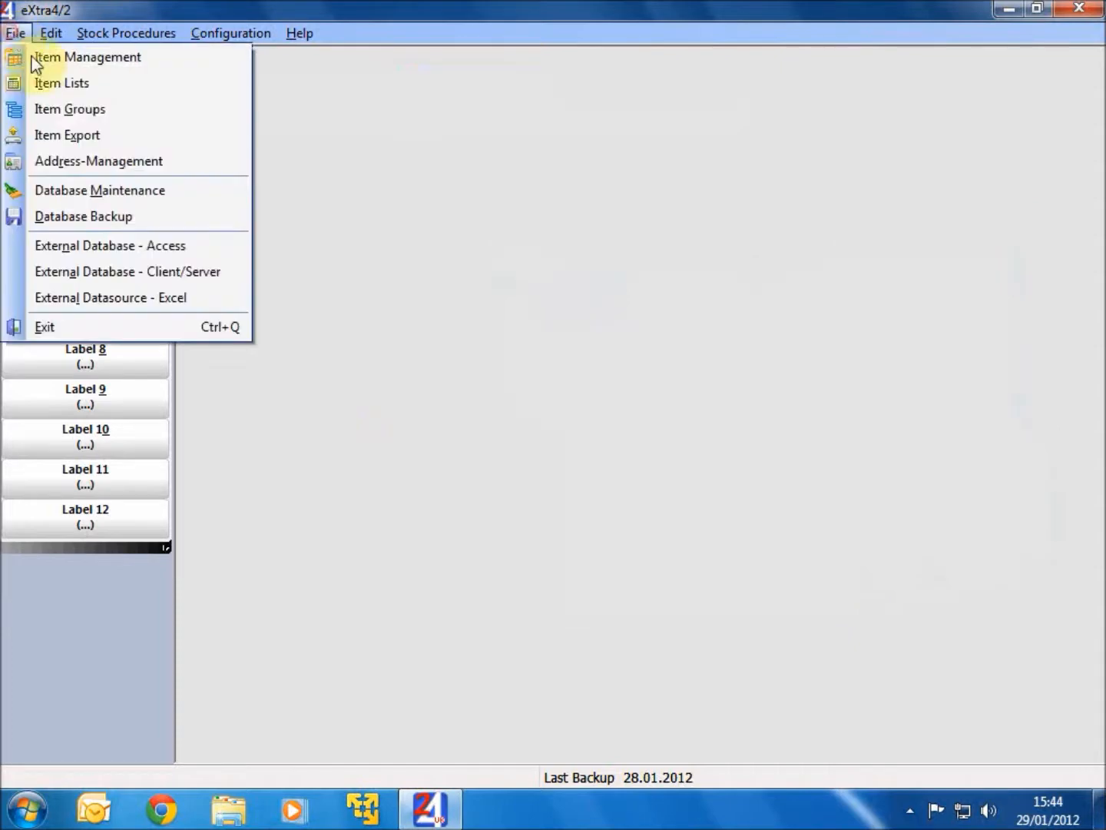
{"action": "left_click", "coordinate": [79, 59]}
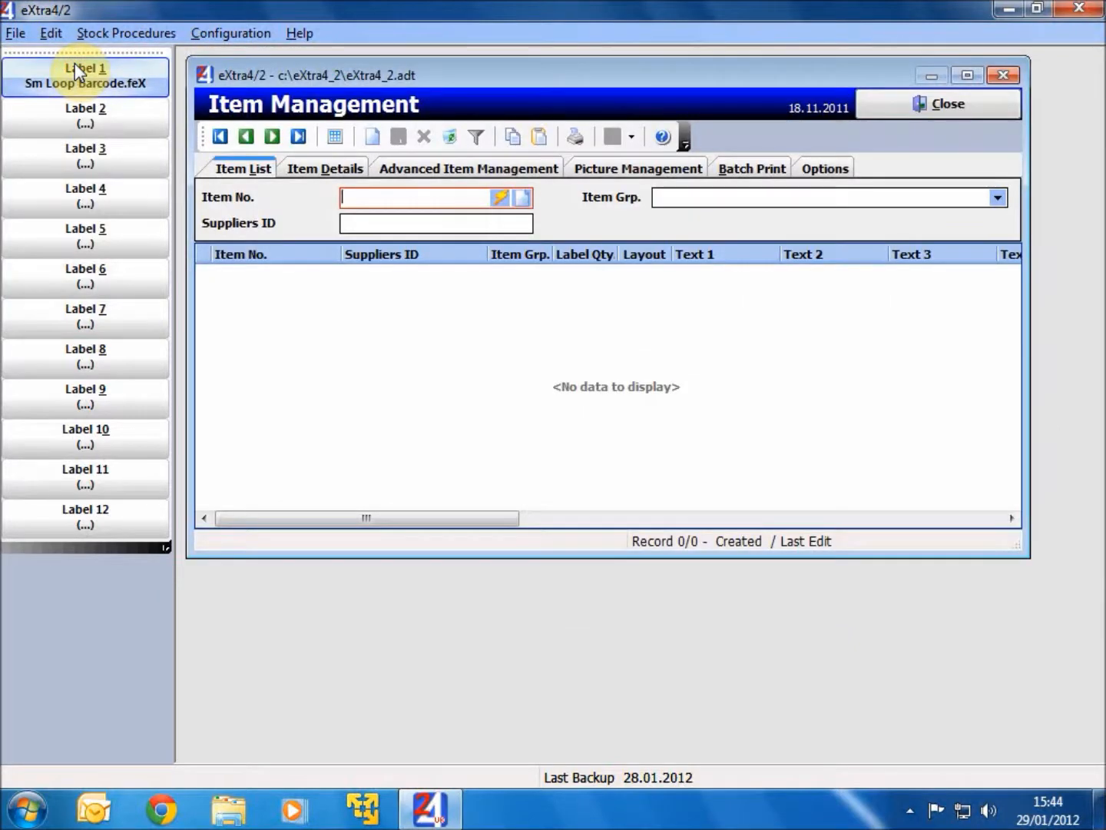
- Append a new item in item group 6000 (Watch) with an automatically generated item number
{"action": "left_click", "coordinate": [999, 197]}
{"action": "left_click_drag", "start_coordinate": [998, 239], "coordinate": [996, 359]}
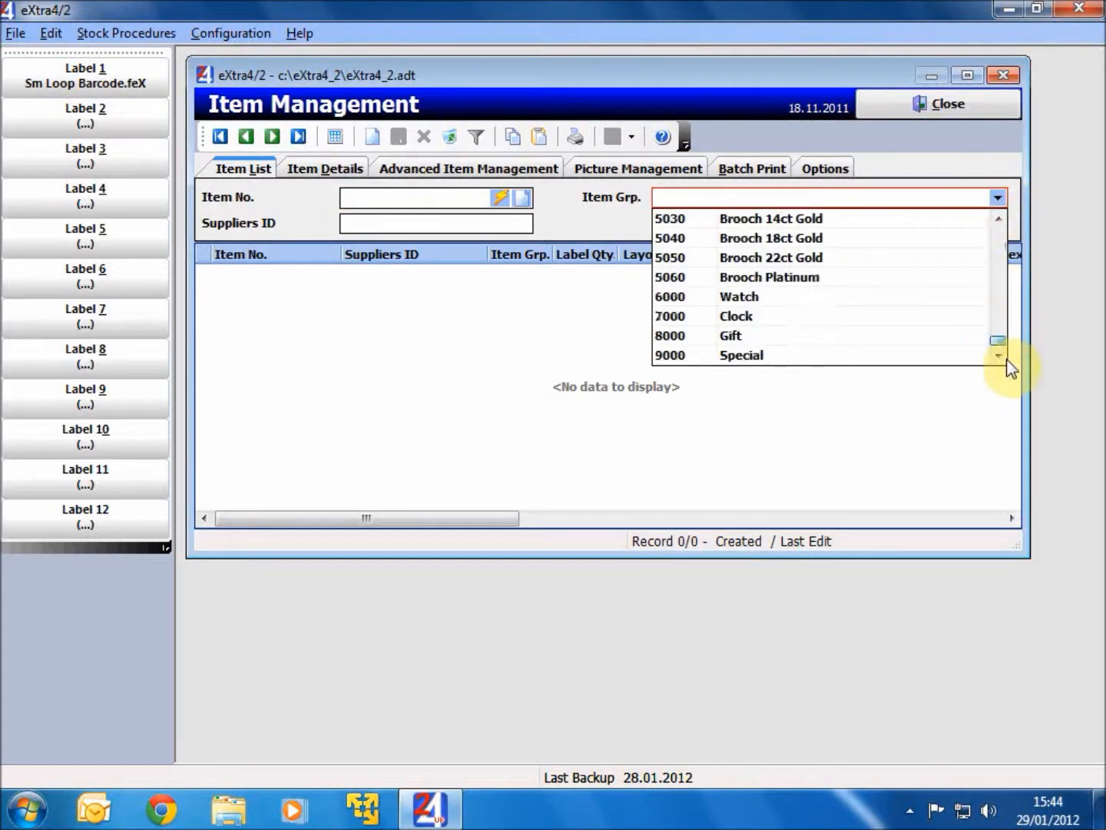
{"action": "left_click", "coordinate": [758, 300]}
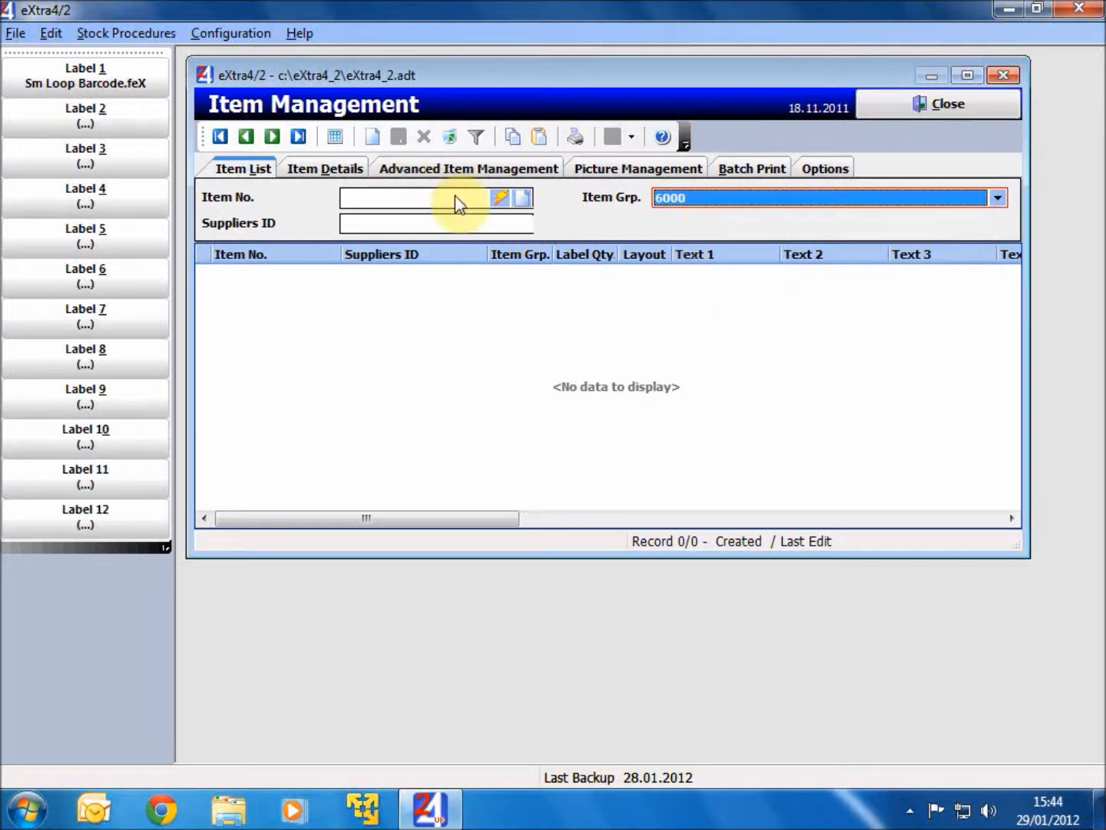
{"action": "left_click", "coordinate": [497, 203]}
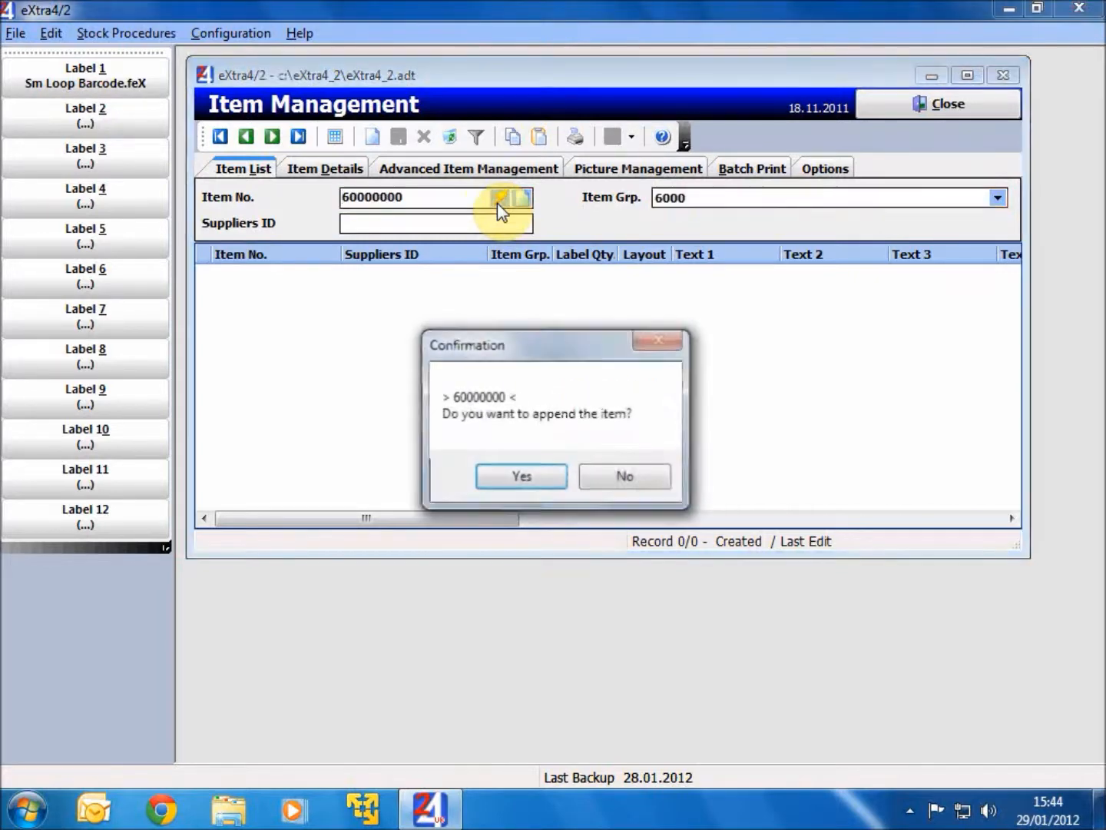
{"action": "left_click", "coordinate": [513, 474]}
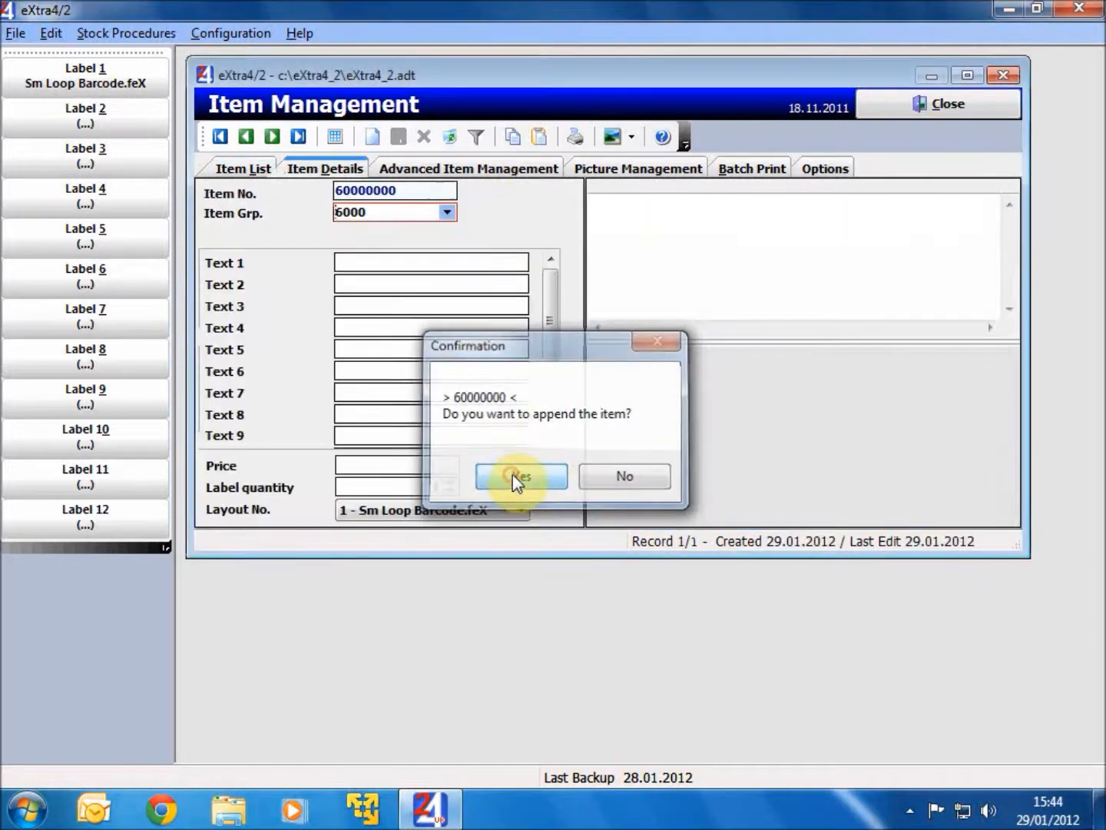
- Enter R776.03BS as the new item's Text 1
{"action": "left_click", "coordinate": [368, 262]}
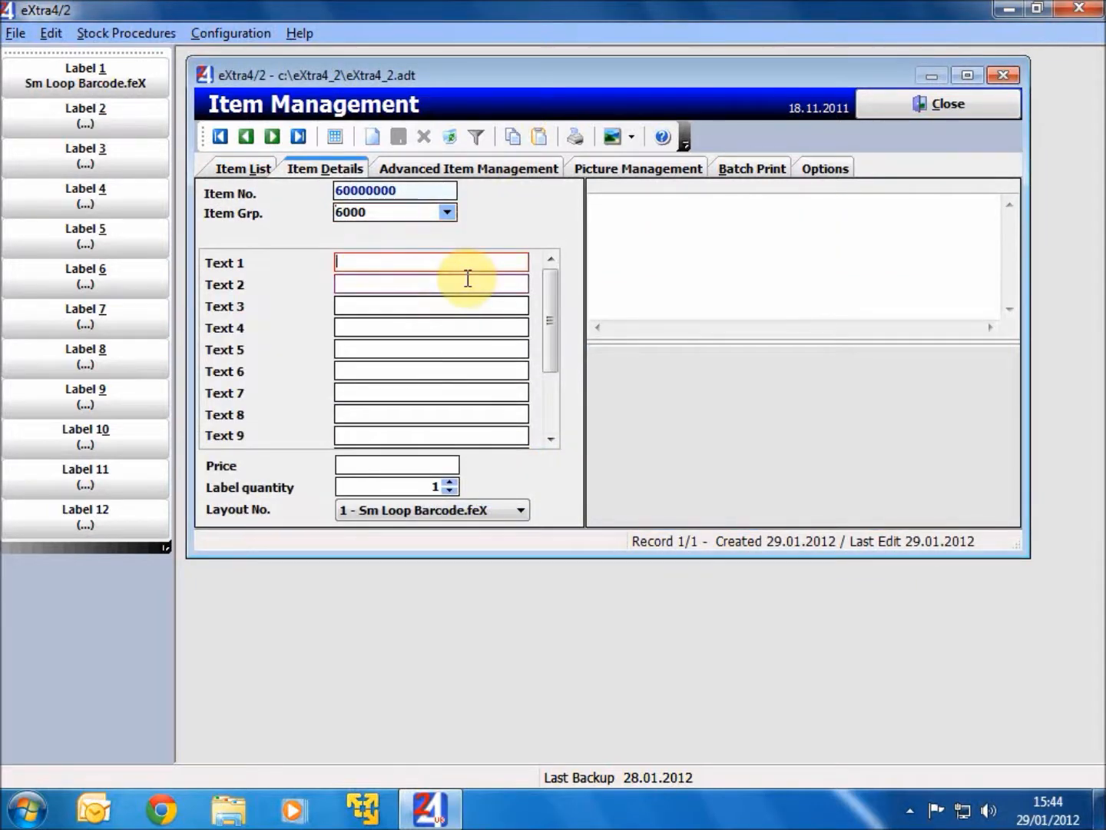
{"action": "type", "text": "R776.03BS"}
{"action": "key", "text": "Tab"}
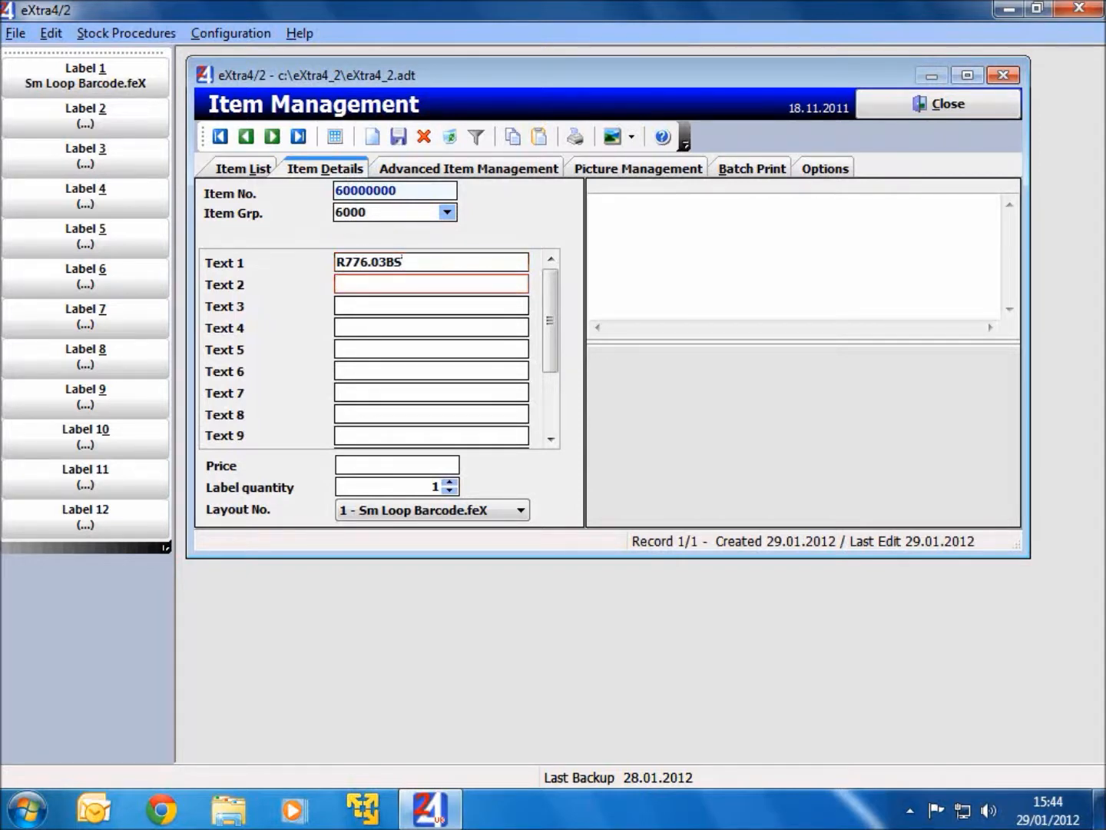
- Fill in the item's Text 2 with Ben Sherman and Text 3 with Gents Analogue
{"action": "type", "text": "Ben Shaerman"}
{"action": "key", "text": "BackSpace"}
{"action": "key", "text": "BackSpace"}
{"action": "key", "text": "BackSpace"}
{"action": "key", "text": "BackSpace"}
{"action": "key", "text": "BackSpace"}
{"action": "key", "text": "BackSpace"}
{"action": "type", "text": "erman"}
{"action": "key", "text": "Tab"}
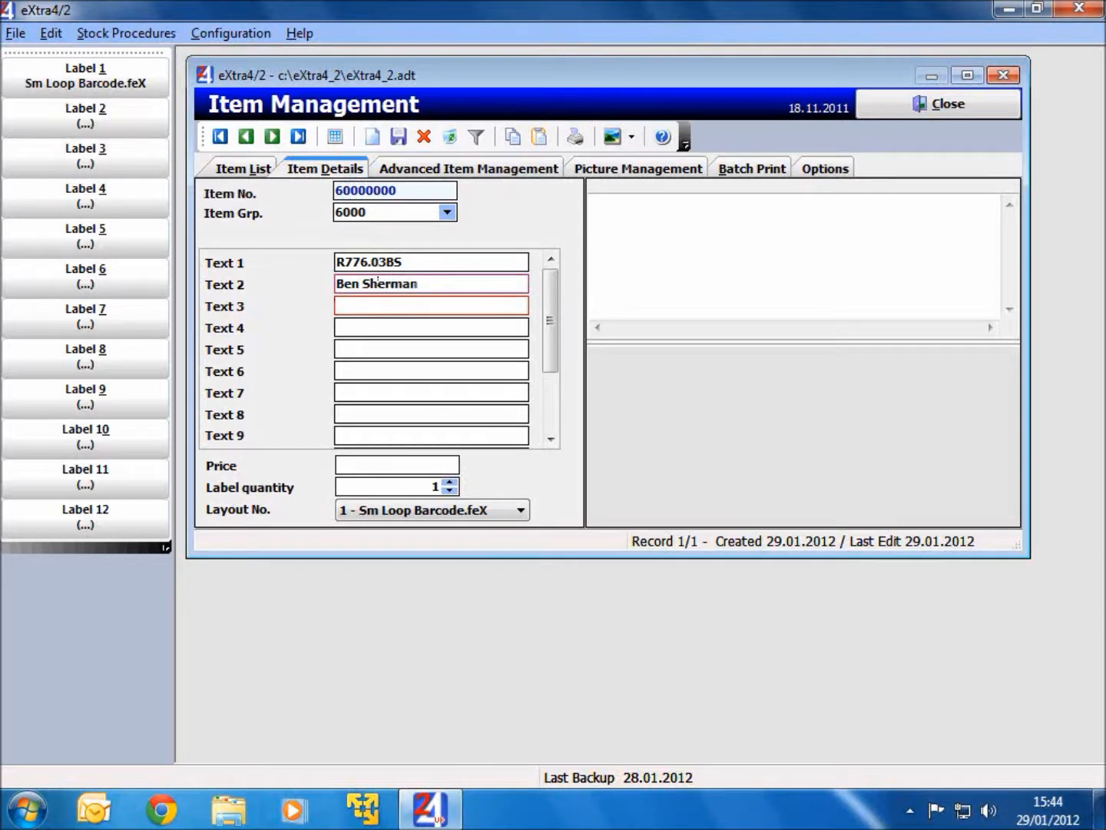
{"action": "type", "text": "Gents Analogue"}
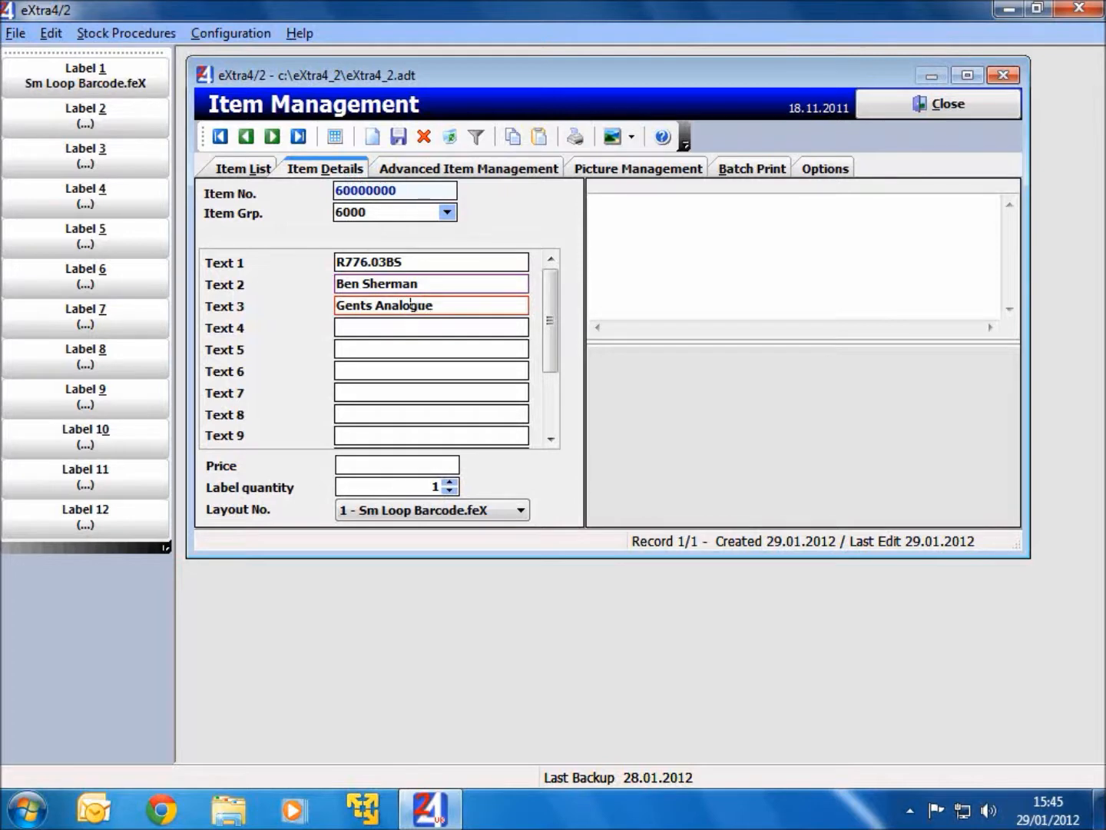
- Set the item's price to £44.99 and its label quantity to 2, leaving the remaining text fields blank
{"action": "key", "text": "Tab"}
{"action": "key", "text": "Tab"}
{"action": "key", "text": "Tab"}
{"action": "key", "text": "Tab"}
{"action": "key", "text": "Tab"}
{"action": "key", "text": "Tab"}
{"action": "key", "text": "Tab"}
{"action": "key", "text": "Tab"}
{"action": "key", "text": "Tab"}
{"action": "key", "text": "Tab"}
{"action": "key", "text": "Tab"}
{"action": "key", "text": "Tab"}
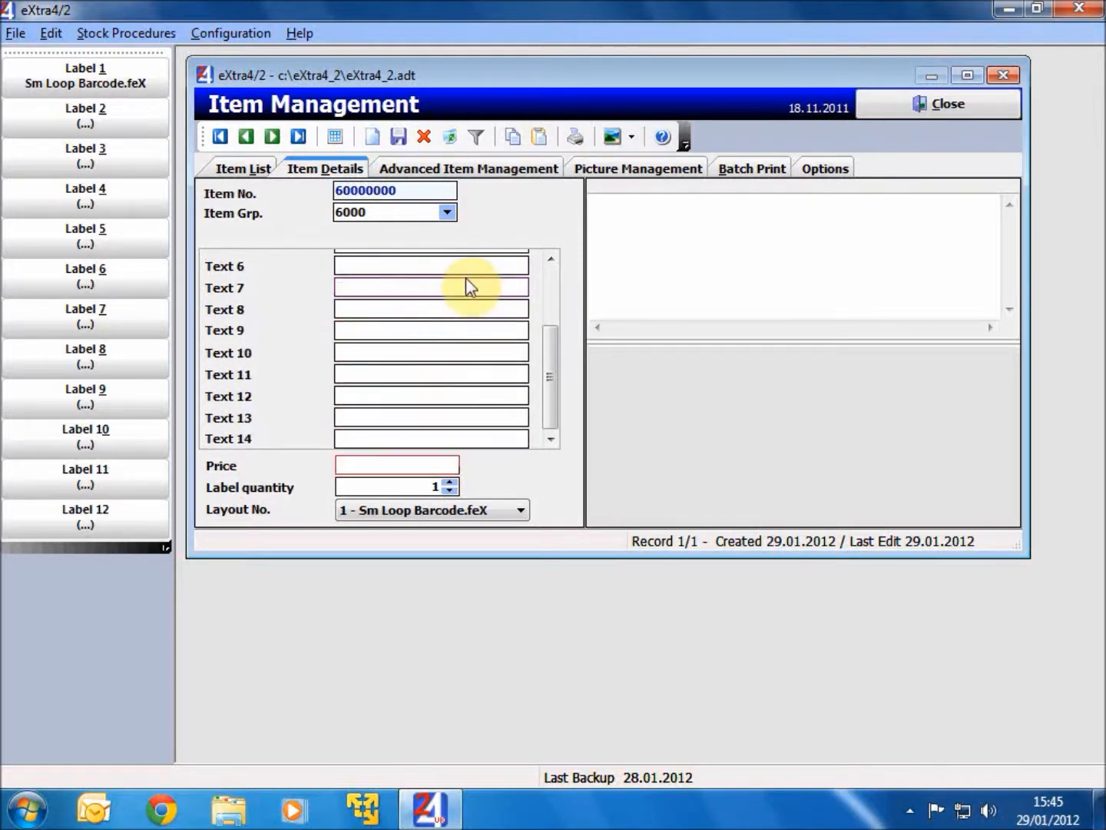
{"action": "type", "text": "£44.99"}
{"action": "key", "text": "Tab"}
{"action": "type", "text": "2"}
{"action": "key", "text": "Tab"}
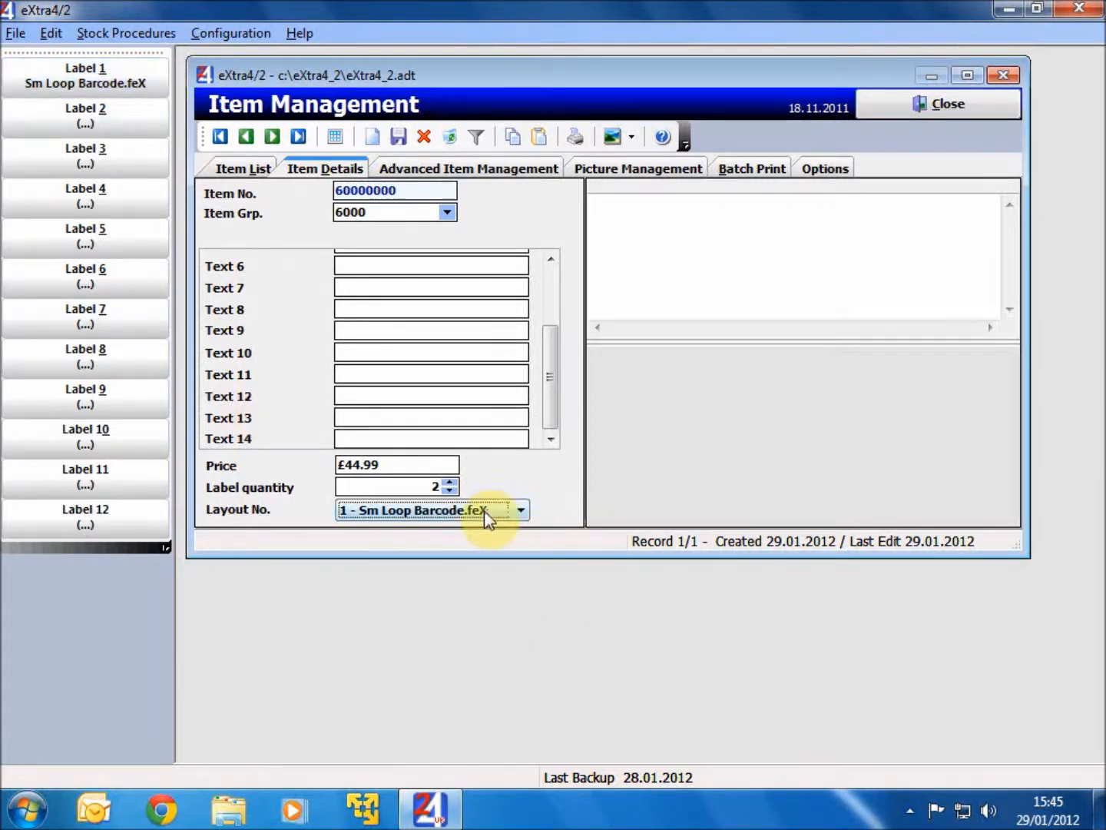
- Write "Memo Field" in the item's memo area
{"action": "left_click", "coordinate": [799, 265]}
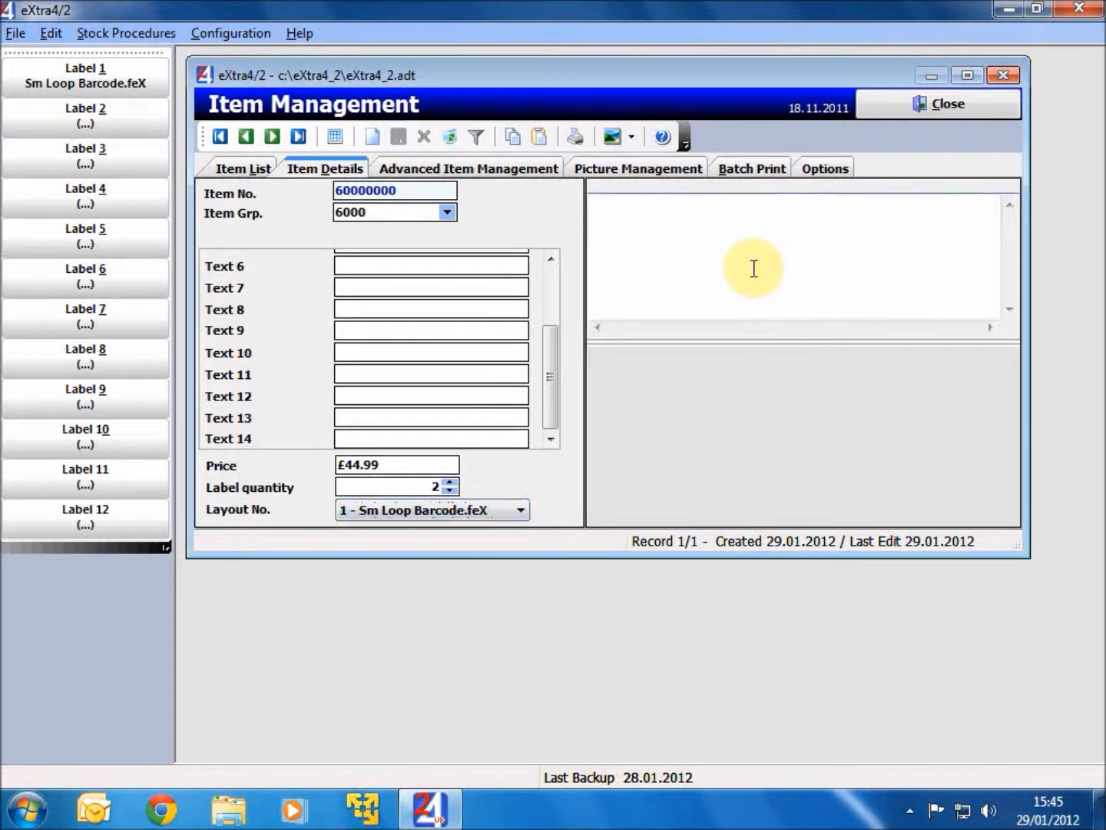
{"action": "type", "text": "Memo"}
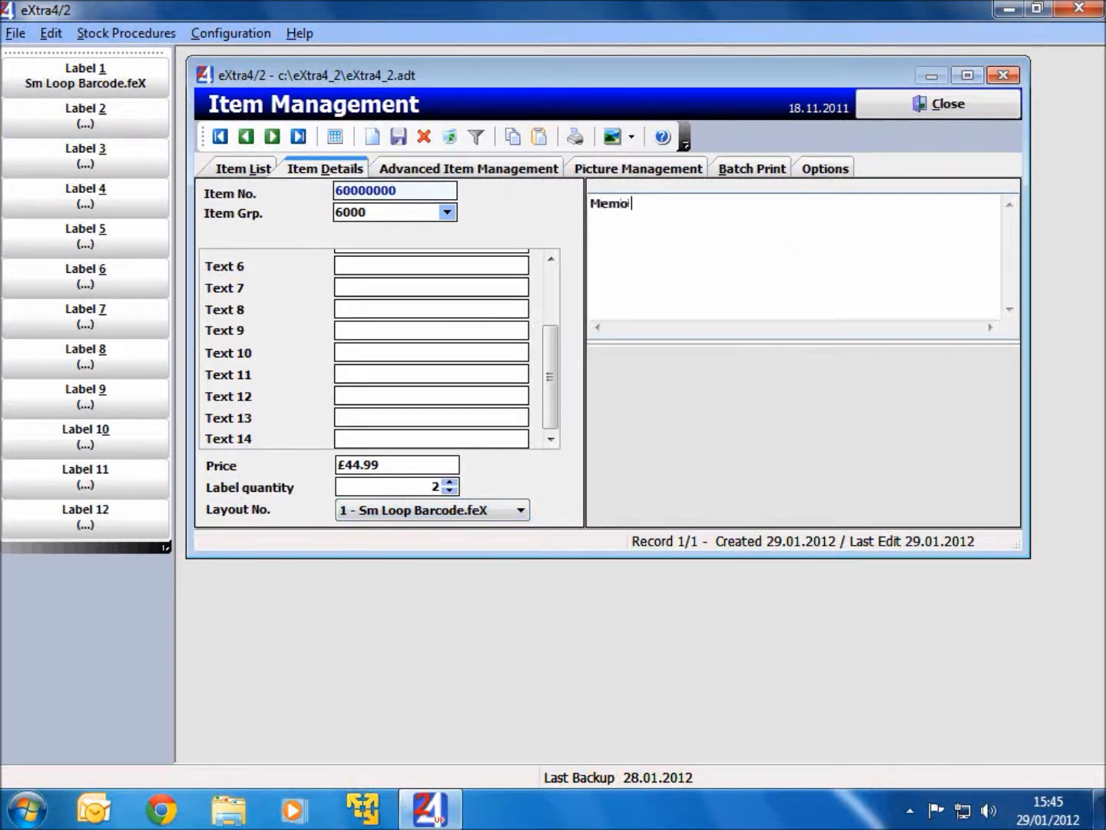
{"action": "type", "text": " Field"}
- Load the R776 picture from the eXtra4 Pictures folder in the Pictures library into the item and accept its resizing
{"action": "right_click", "coordinate": [729, 401]}
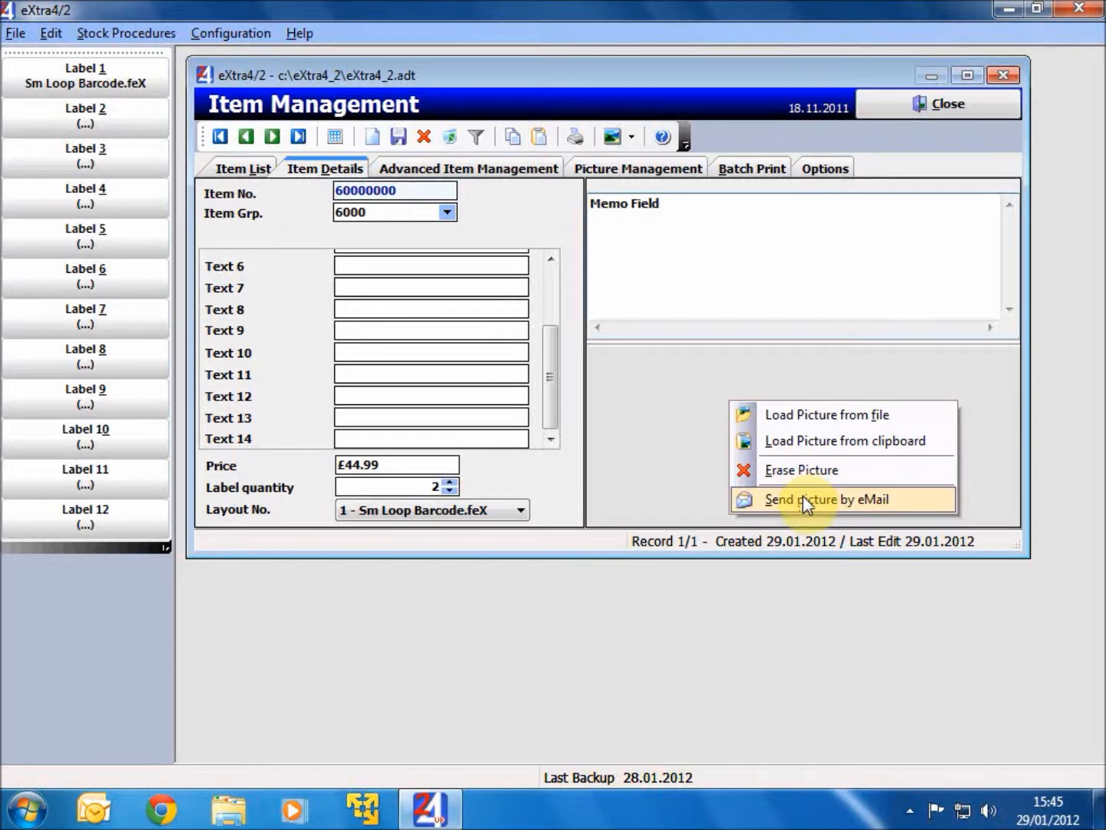
{"action": "left_click", "coordinate": [806, 418]}
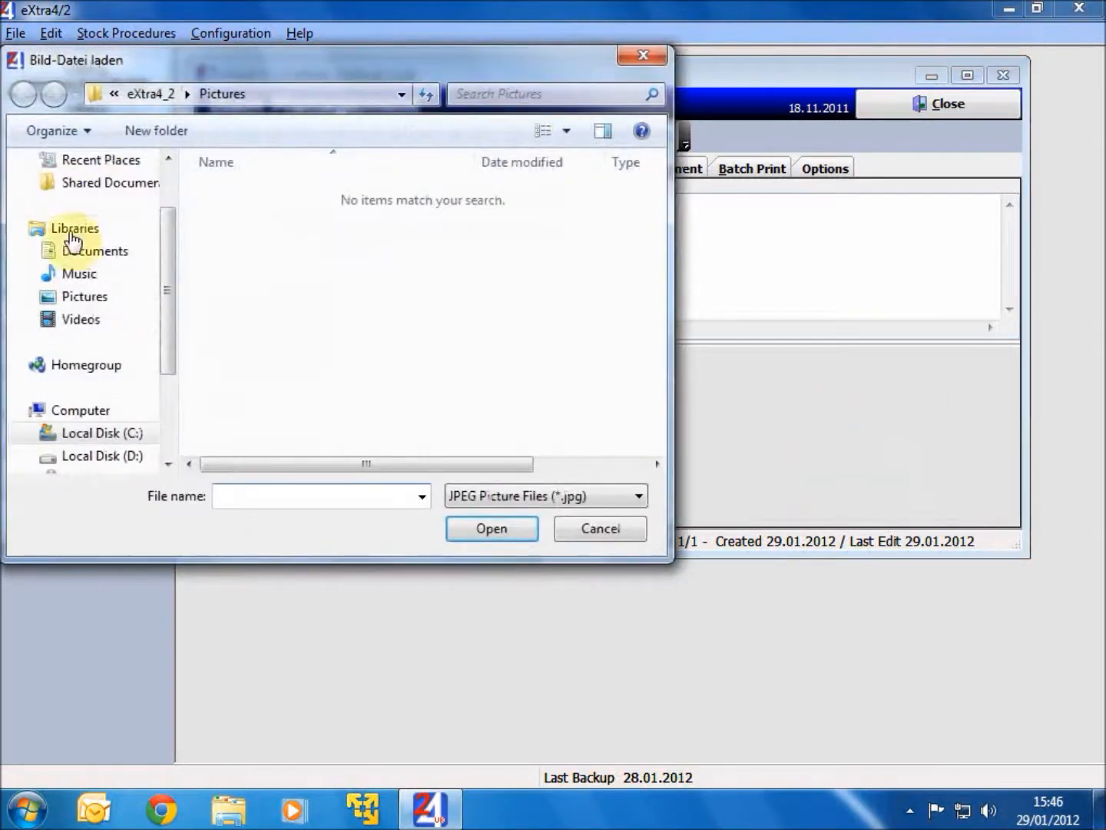
{"action": "left_click", "coordinate": [78, 296]}
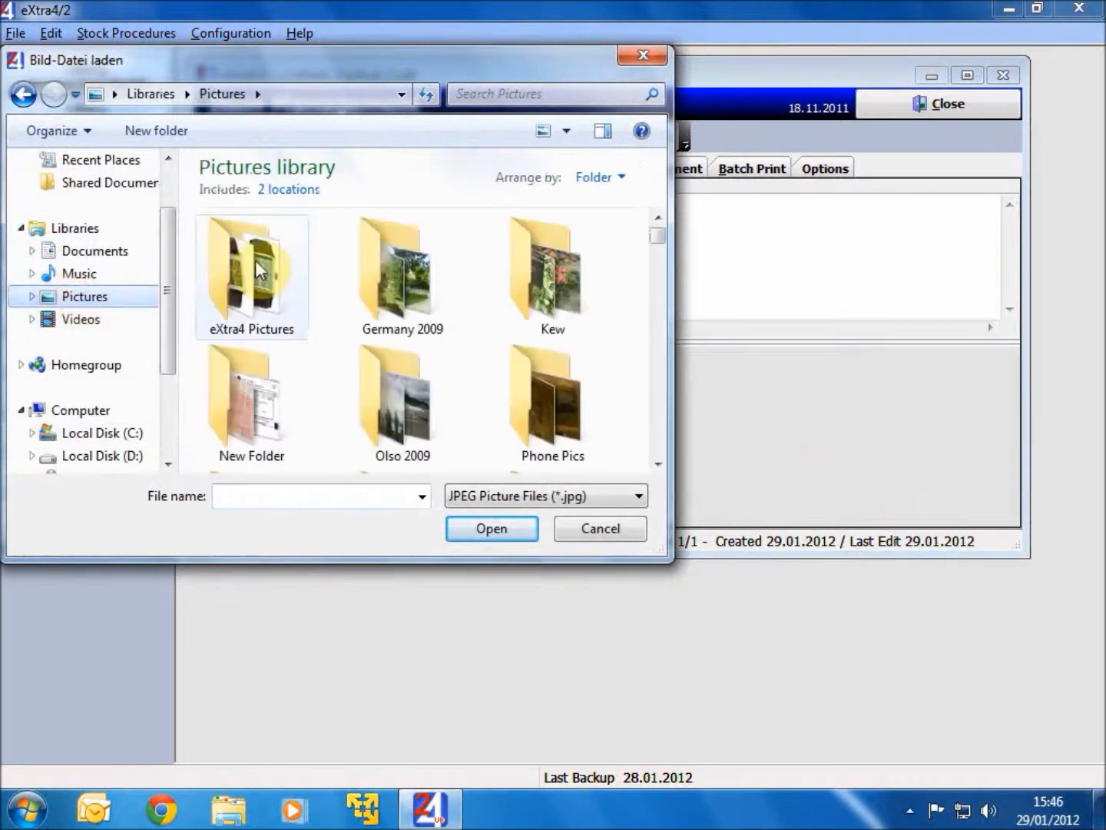
{"action": "double_click", "coordinate": [255, 260]}
{"action": "left_click", "coordinate": [518, 281]}
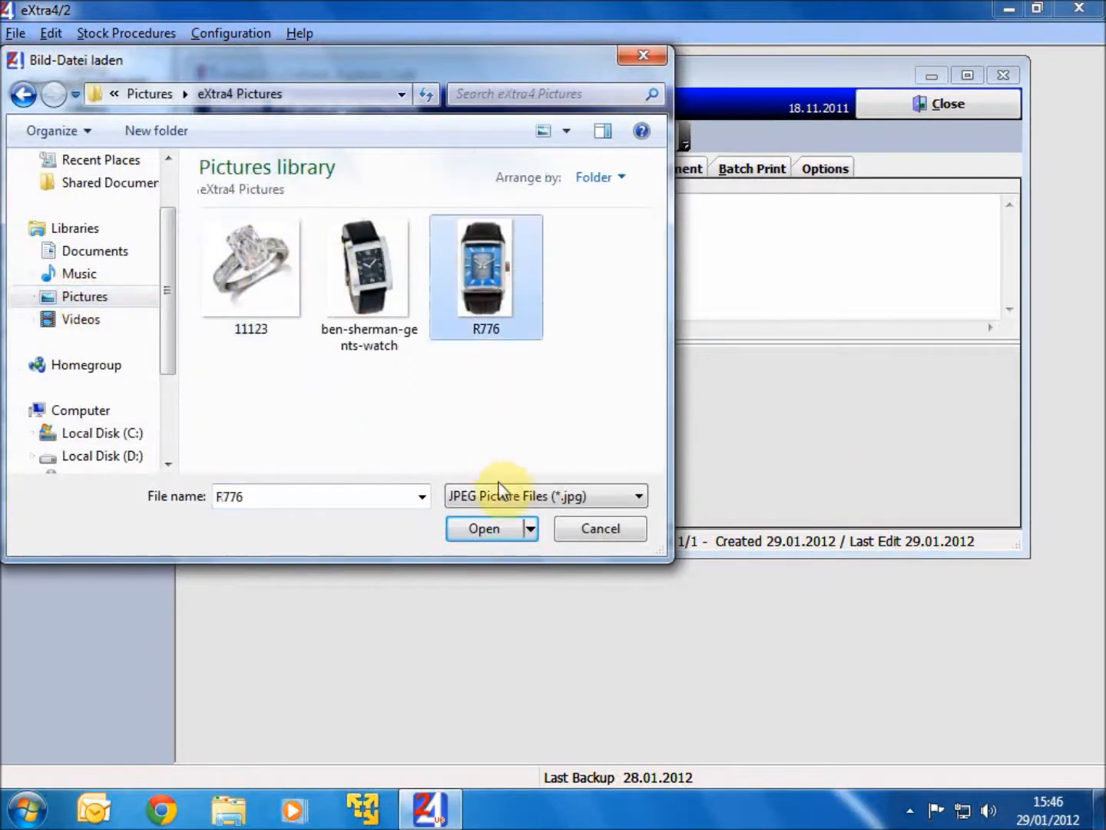
{"action": "left_click", "coordinate": [495, 536]}
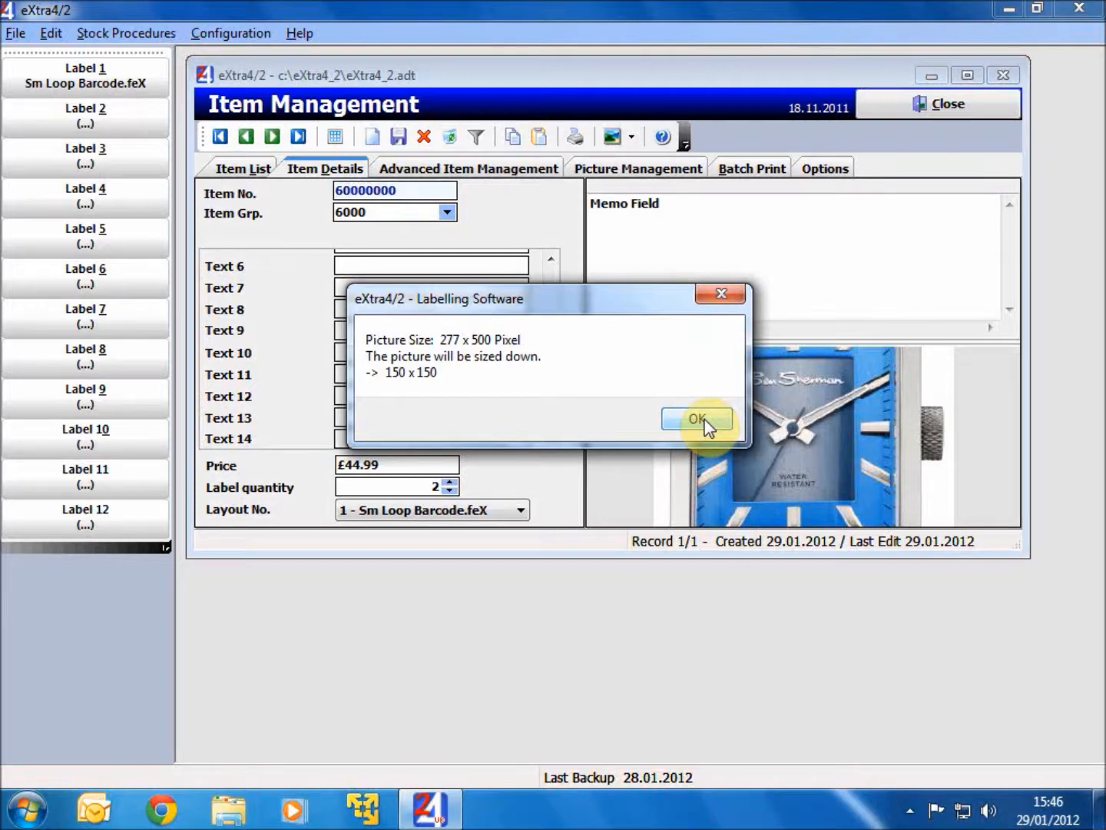
{"action": "left_click", "coordinate": [697, 419]}
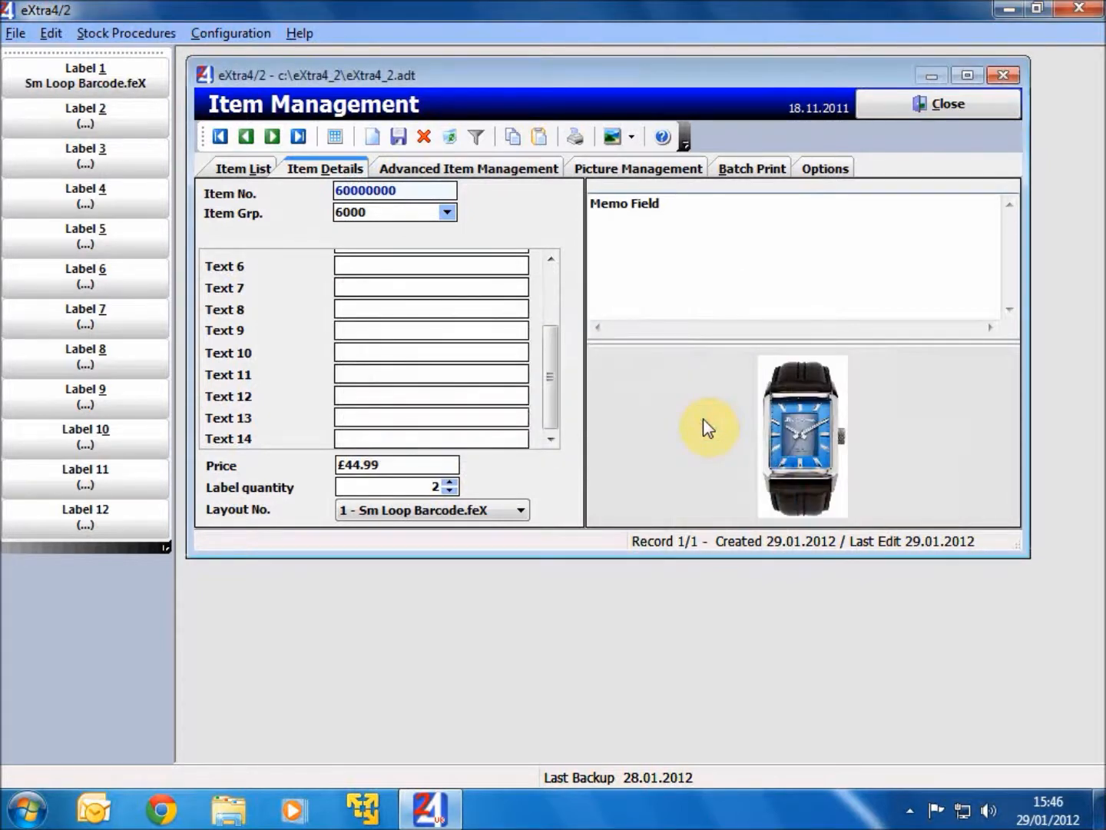
- Save the item and check its loop label in the label printing window without printing it
{"action": "left_click", "coordinate": [398, 139]}
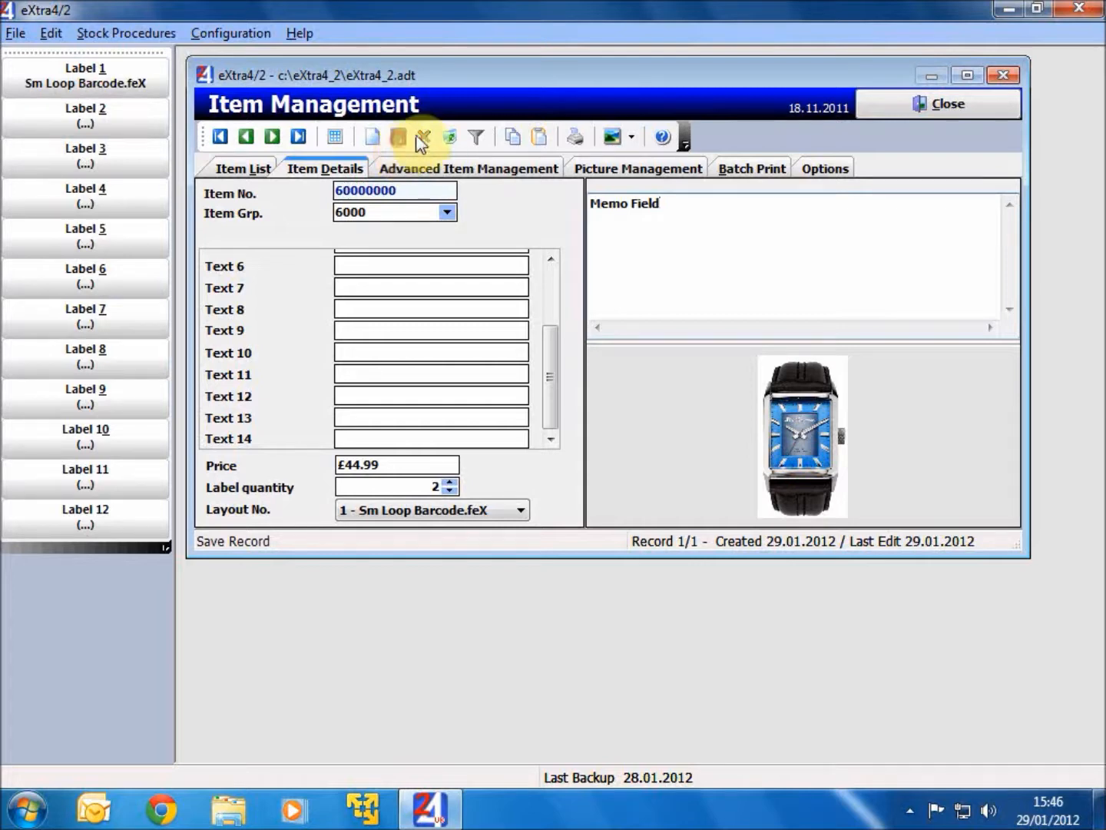
{"action": "left_click", "coordinate": [573, 141]}
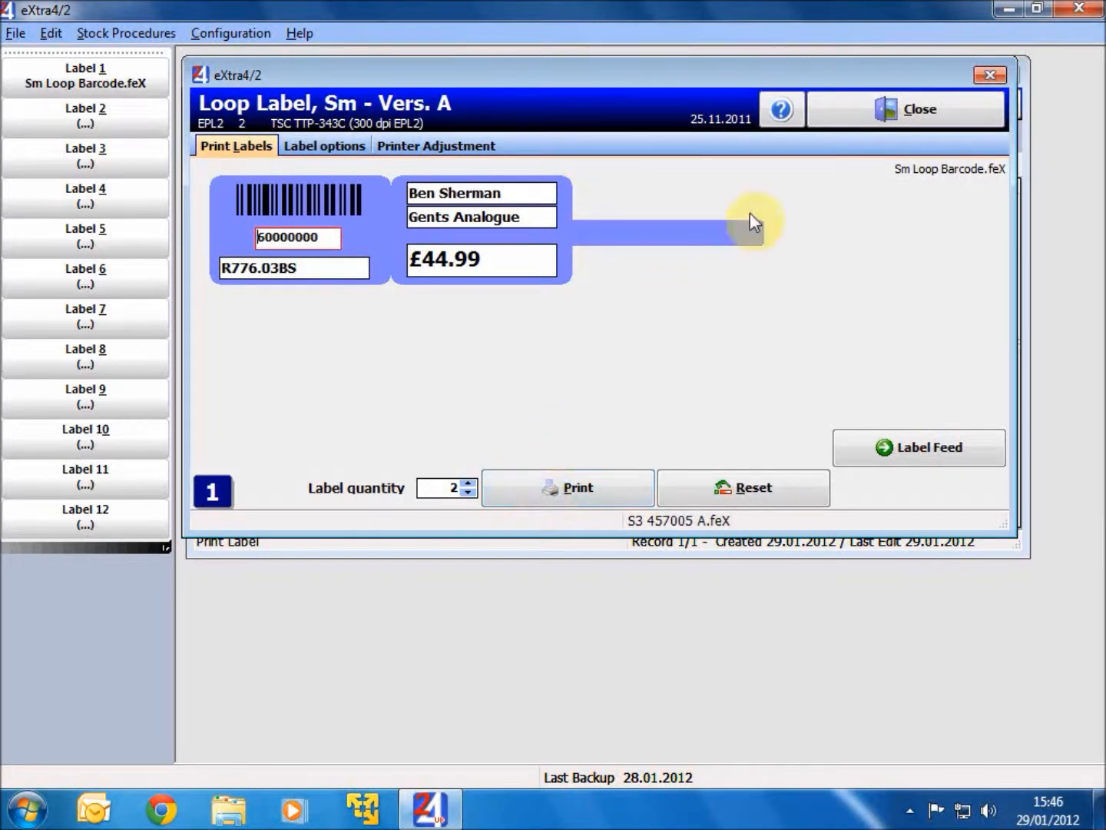
{"action": "left_click", "coordinate": [869, 116]}
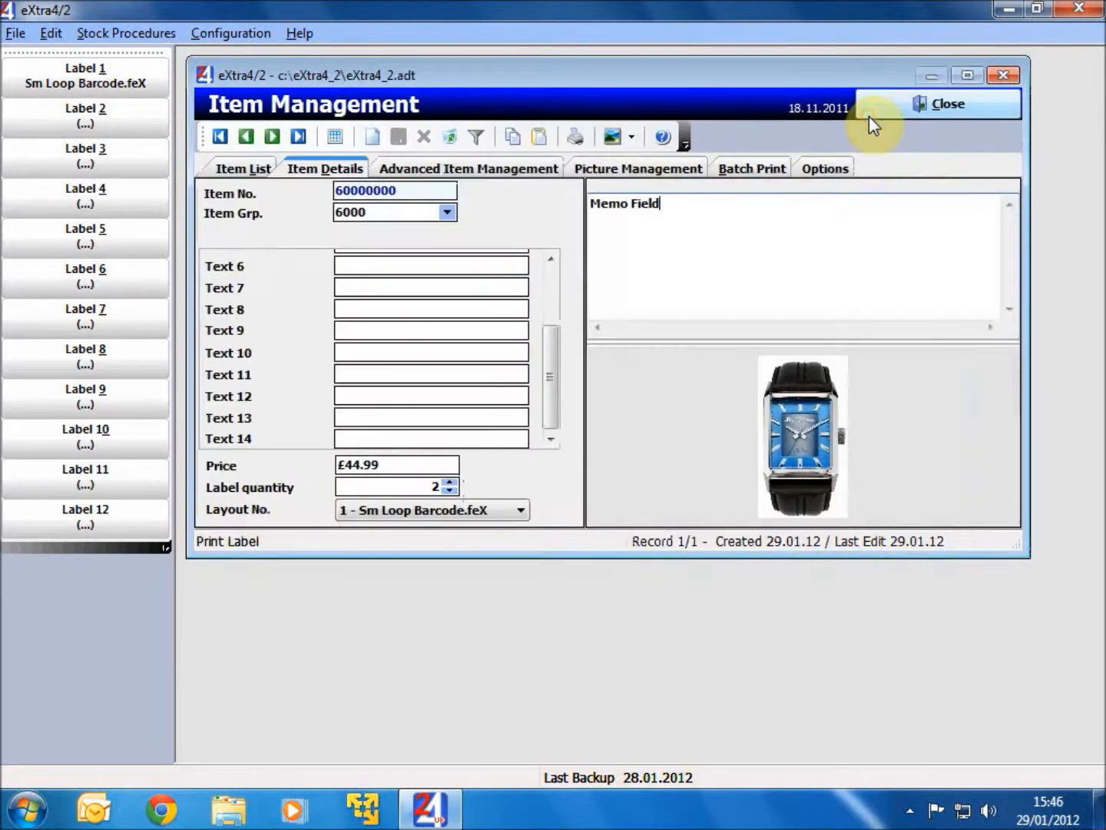
- In the advanced item data, enter R776.03BS as the Suppliers ID and choose EXTRA4 as the supplier
{"action": "left_click", "coordinate": [527, 177]}
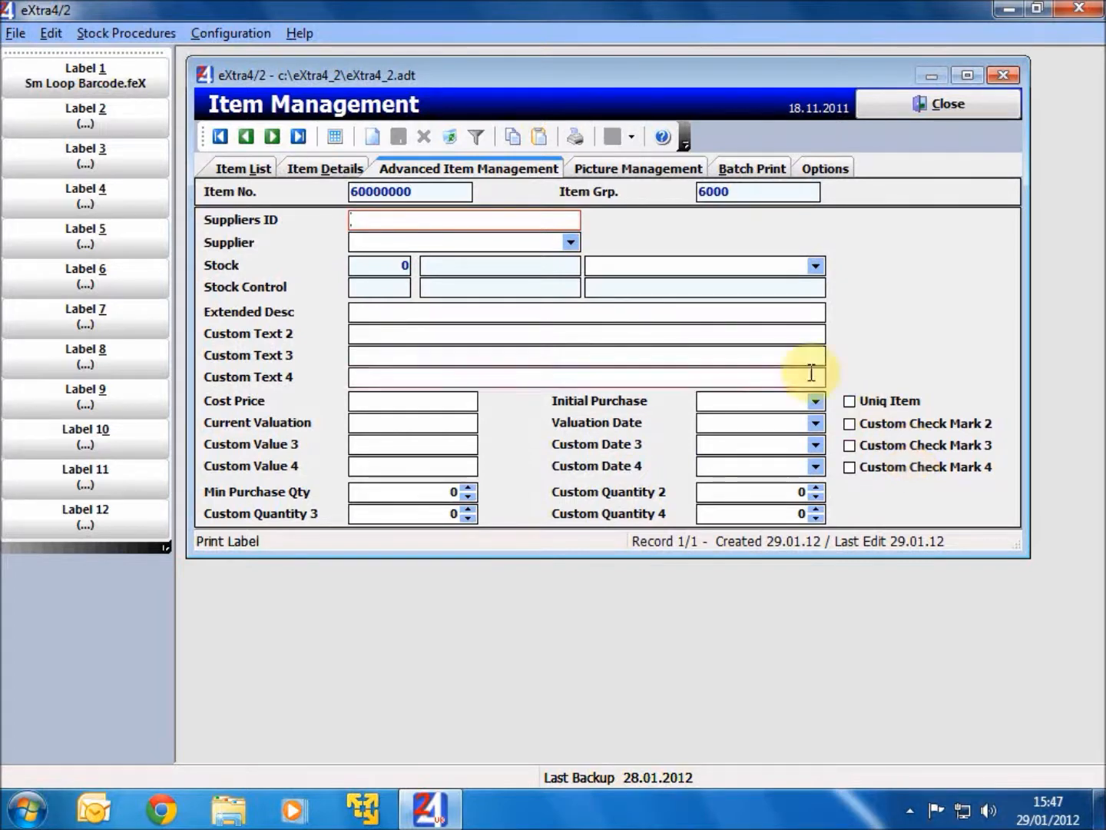
{"action": "left_click", "coordinate": [421, 222]}
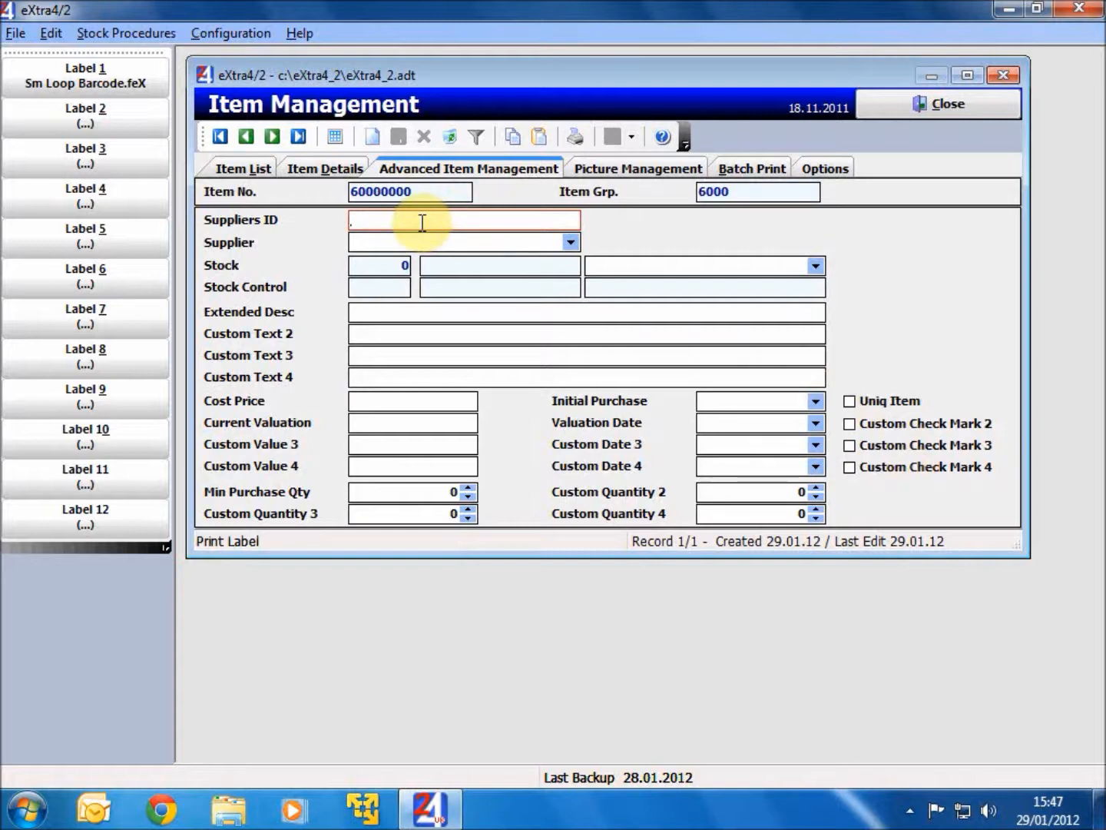
{"action": "type", "text": "R"}
{"action": "type", "text": "776"}
{"action": "type", "text": ".0385"}
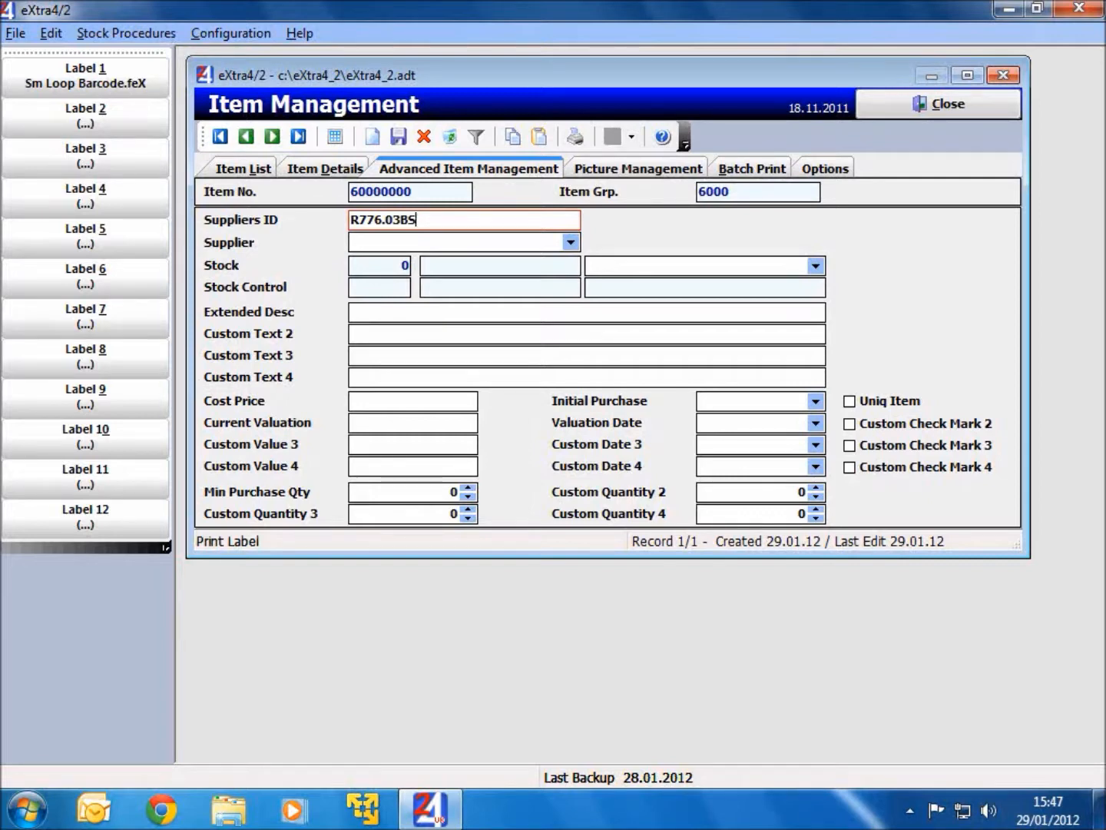
{"action": "left_click", "coordinate": [575, 244]}
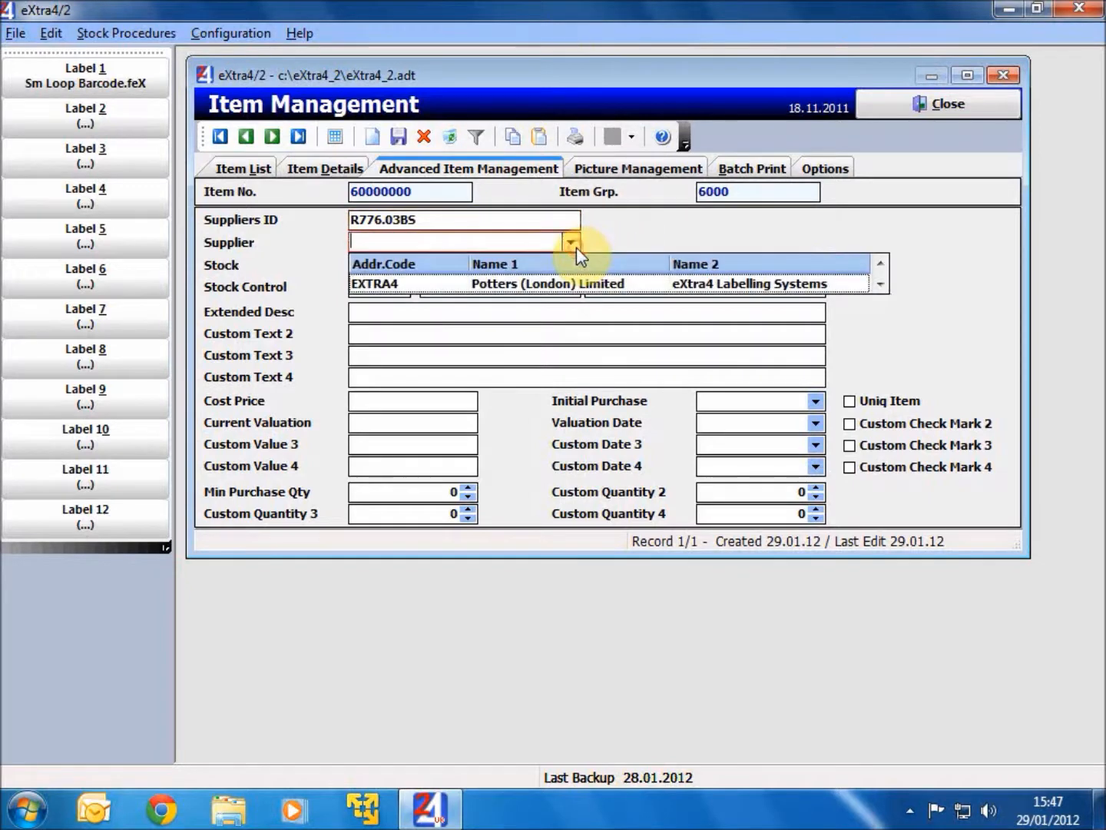
{"action": "left_click", "coordinate": [453, 282]}
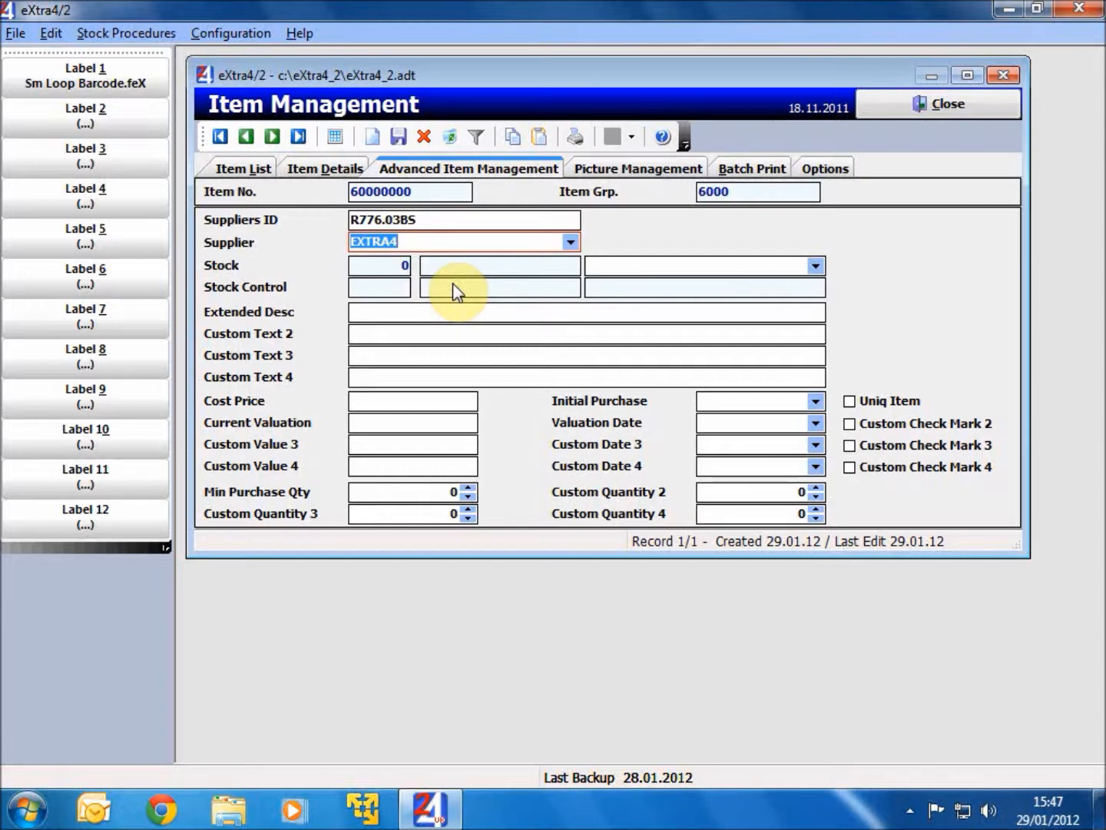
- Enter Gents Analogue Watch as the extended description and Quartz Movement as Custom Text 2
{"action": "left_click", "coordinate": [366, 313]}
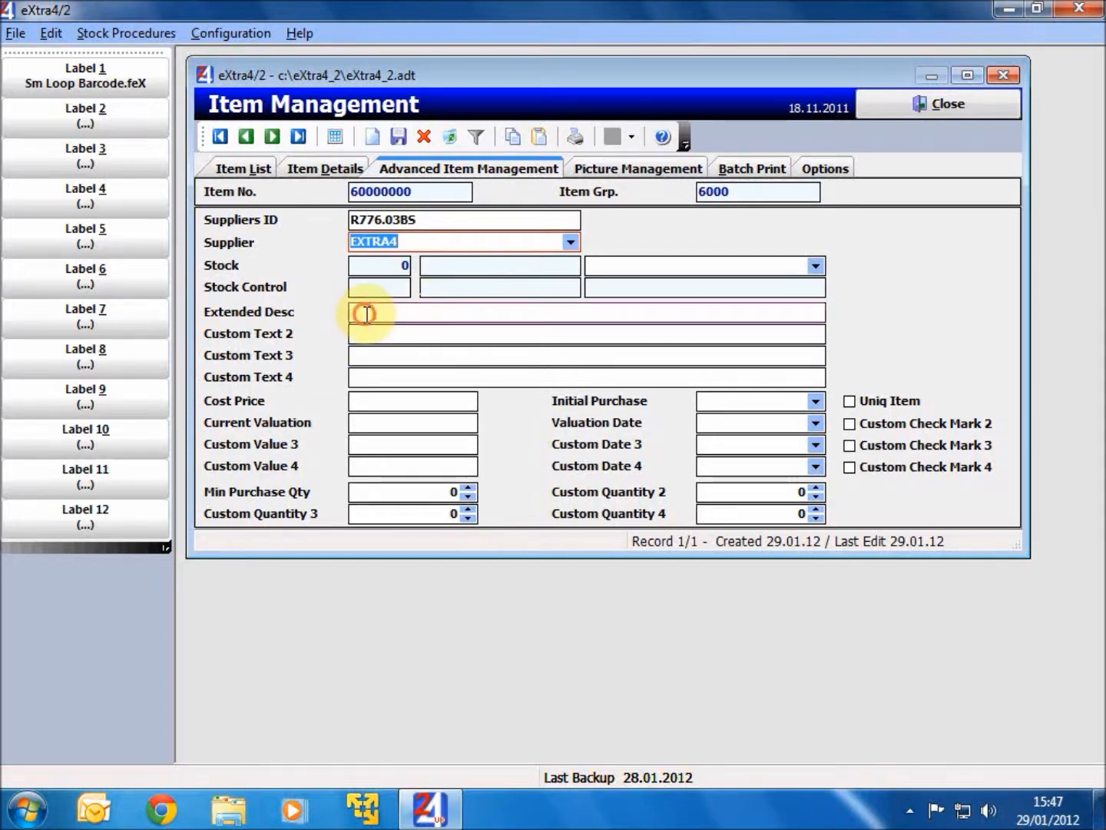
{"action": "type", "text": "G"}
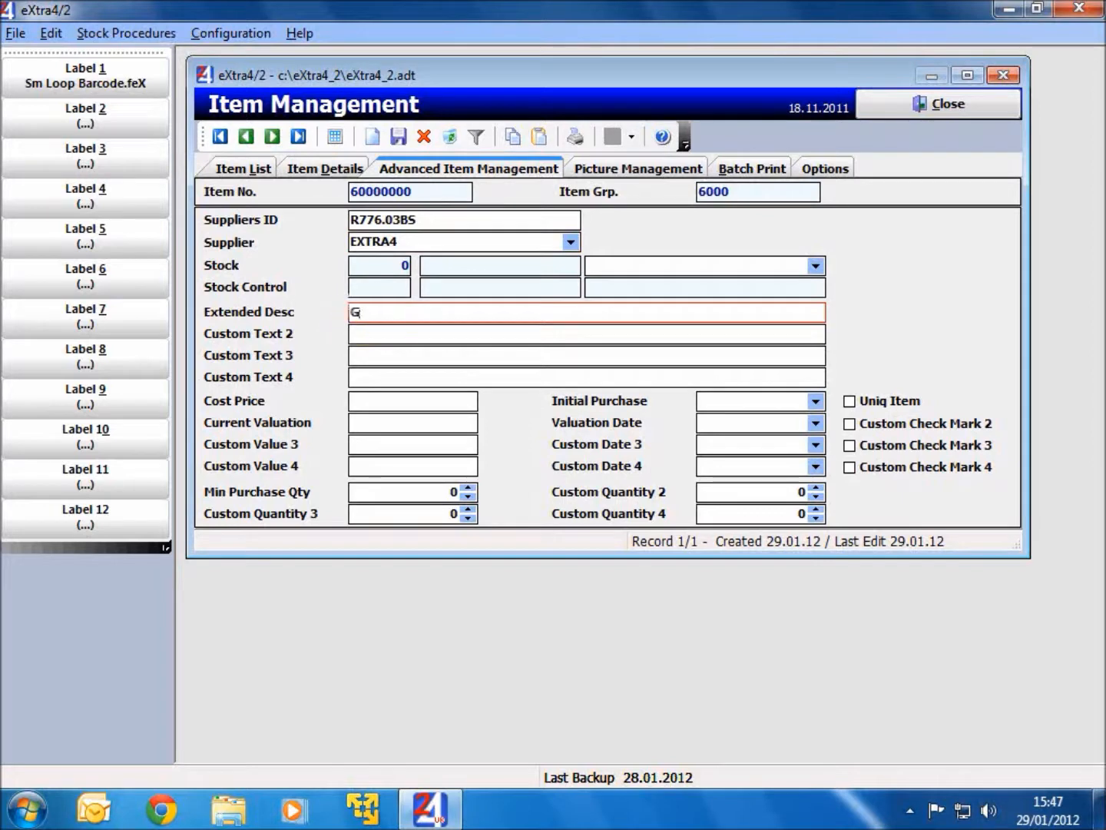
{"action": "type", "text": "ents Analogue Watch"}
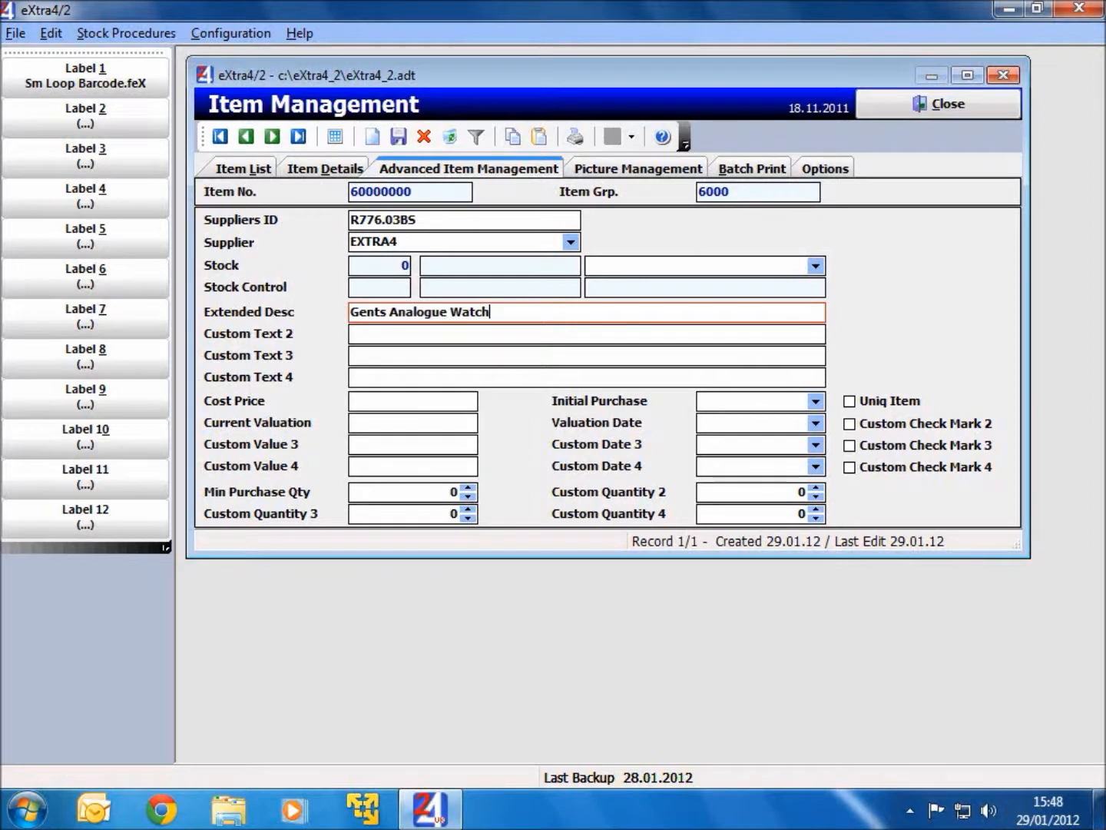
{"action": "key", "text": "Tab"}
{"action": "type", "text": "Quart"}
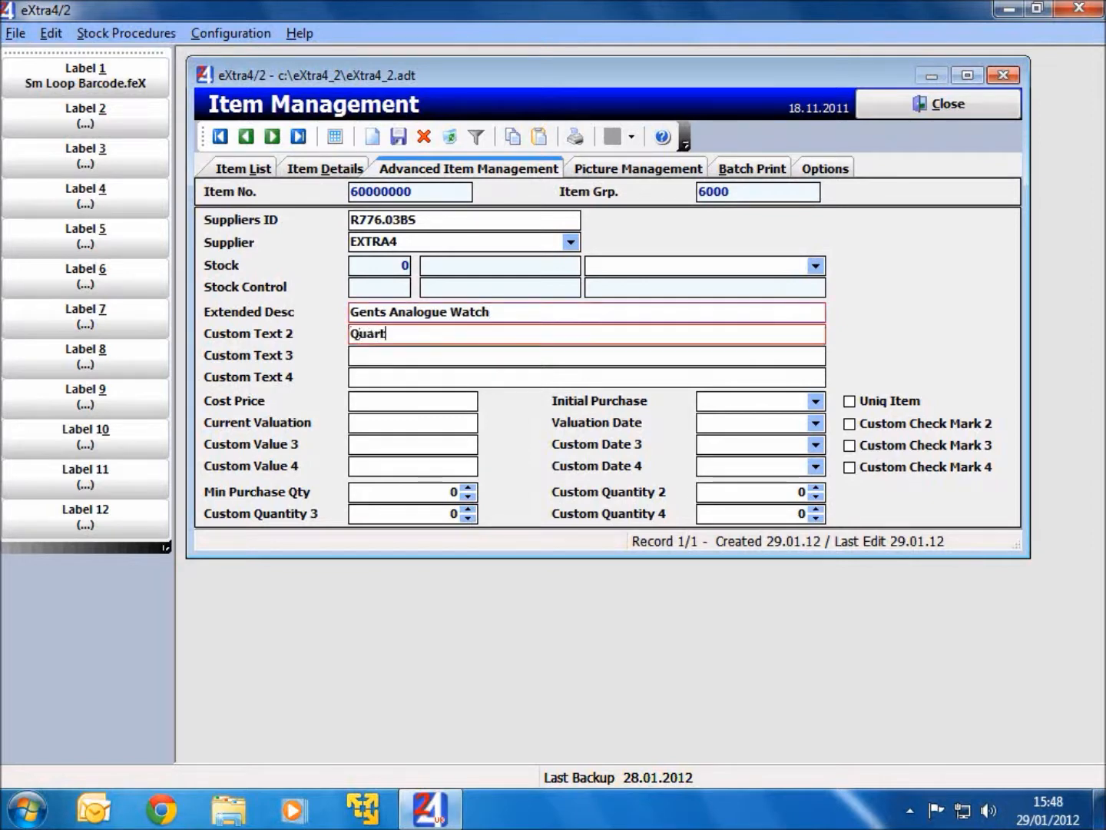
{"action": "type", "text": "z Movement"}
- Set both the item's cost price and its current valuation to 31,00
{"action": "key", "text": "Tab"}
{"action": "key", "text": "Tab"}
{"action": "key", "text": "Tab"}
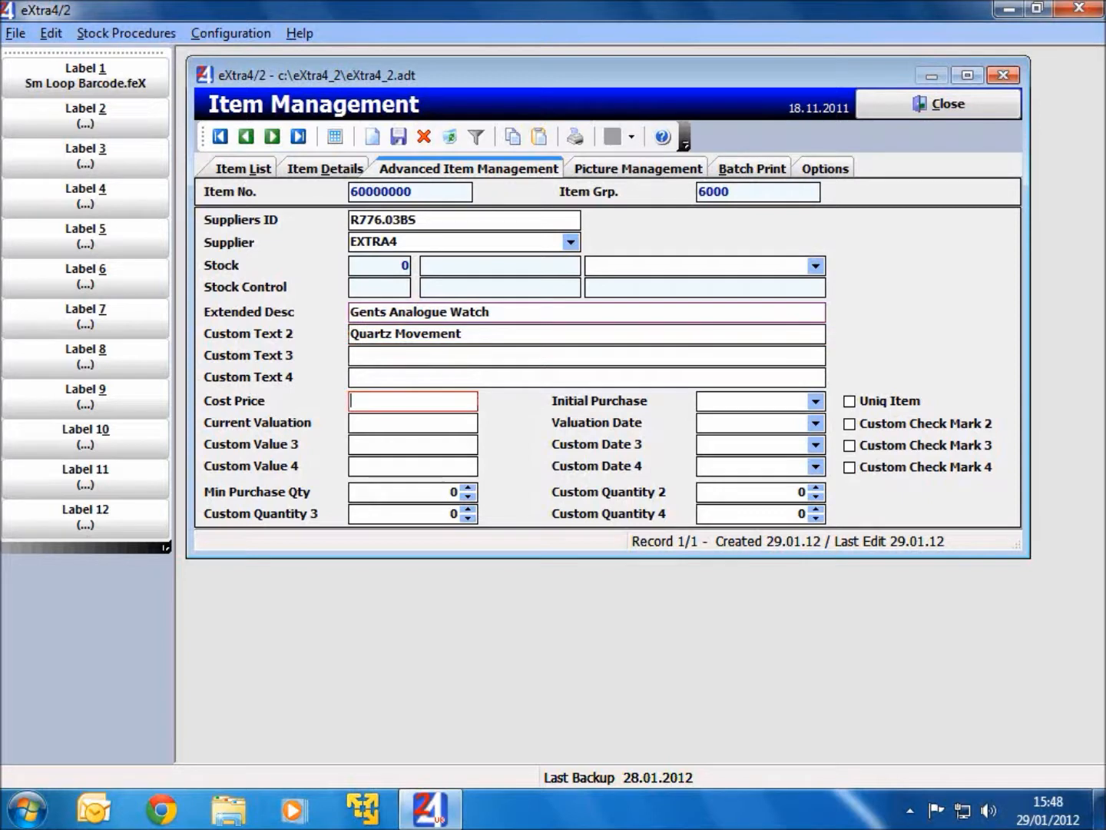
{"action": "type", "text": "31,00"}
{"action": "key", "text": "Tab"}
{"action": "type", "text": "31,00"}
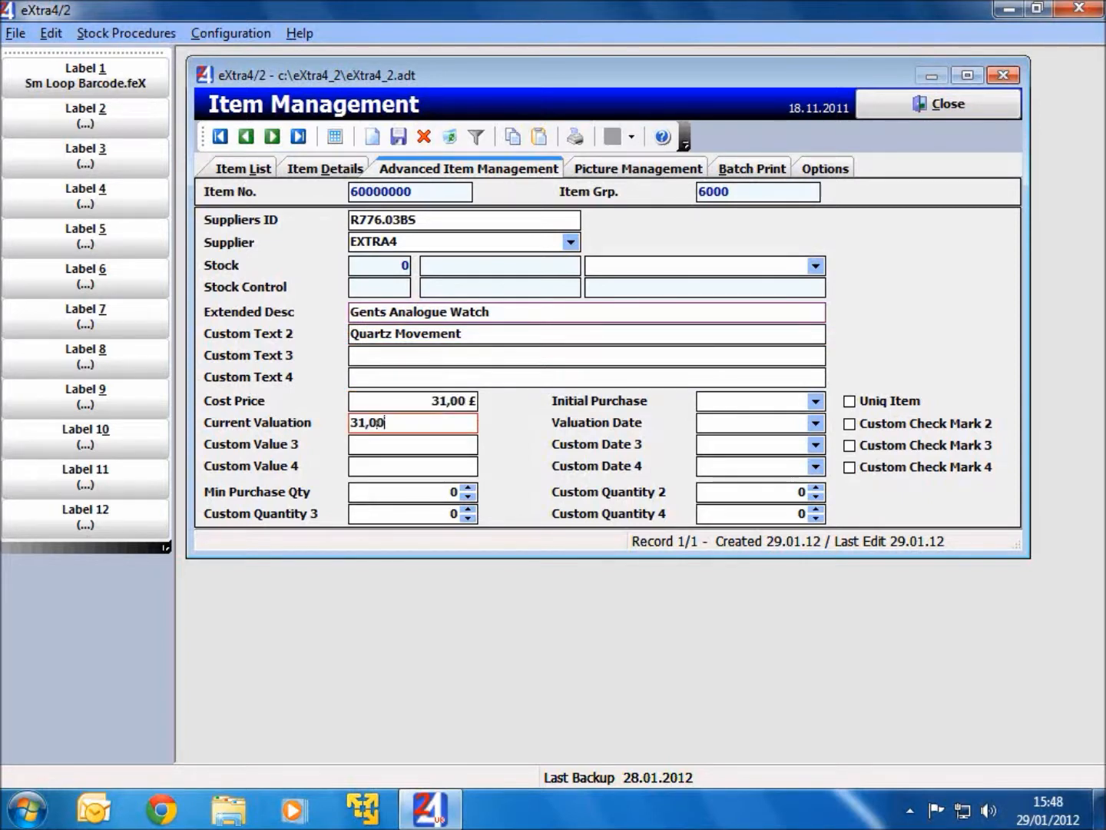
- Set both the Initial Purchase date and the Valuation Date to today, 29/01/2012
{"action": "key", "text": "Tab"}
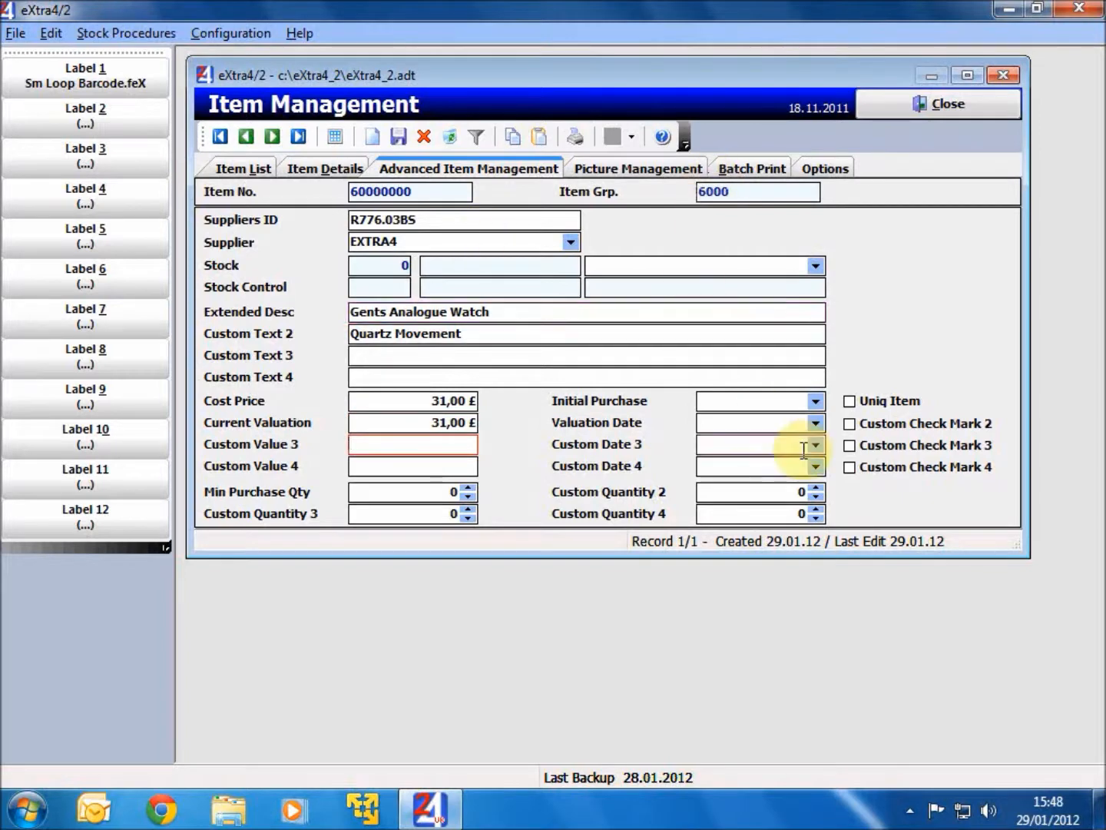
{"action": "left_click", "coordinate": [814, 402]}
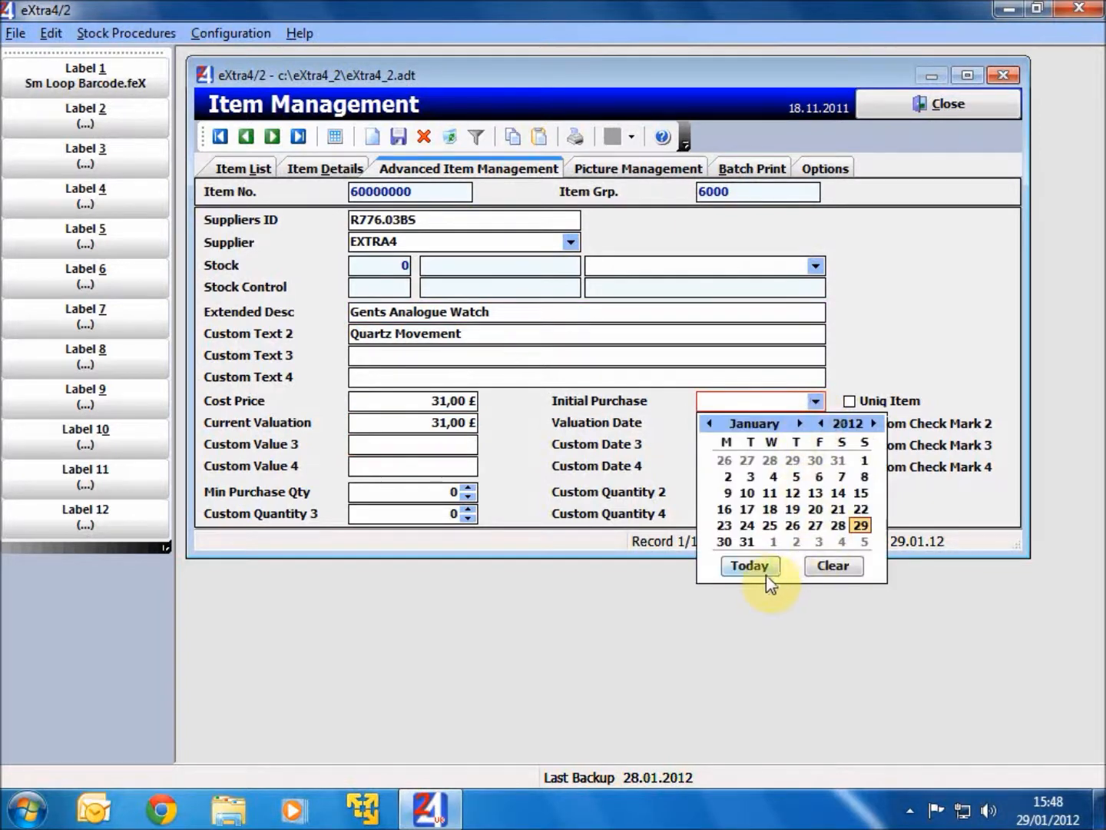
{"action": "left_click", "coordinate": [765, 572]}
{"action": "left_click", "coordinate": [815, 423]}
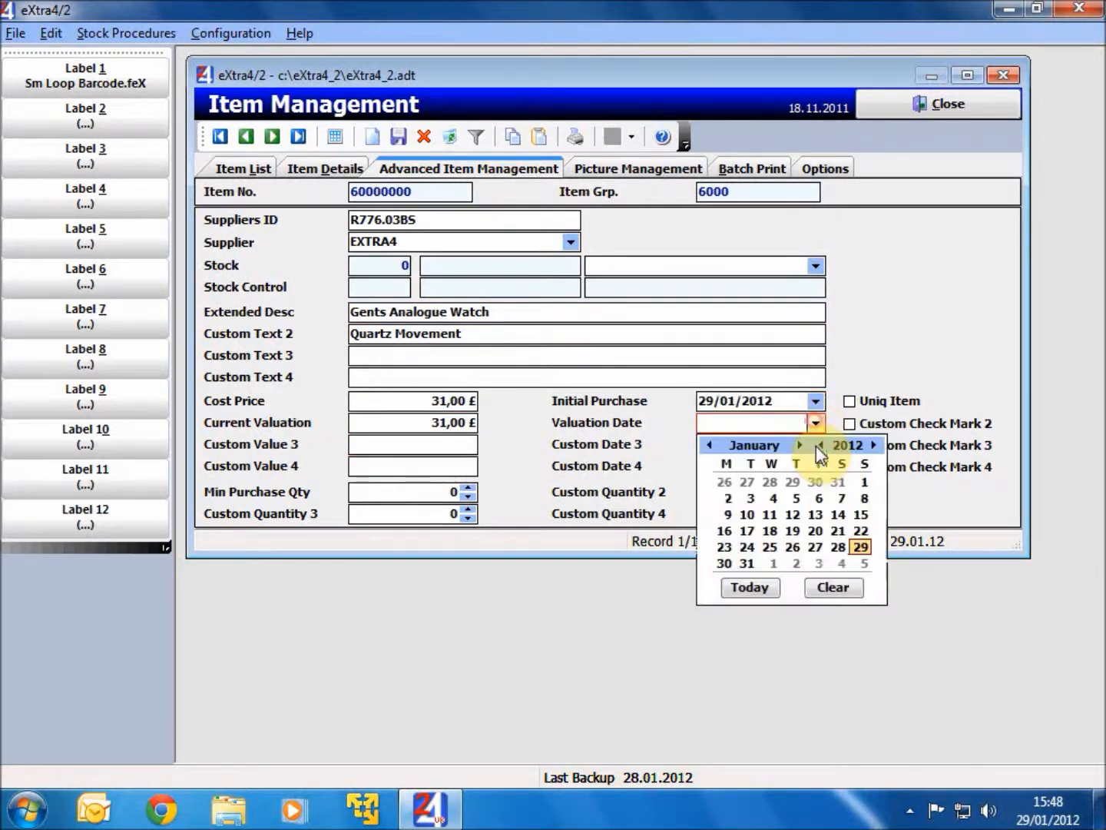
{"action": "left_click", "coordinate": [749, 589]}
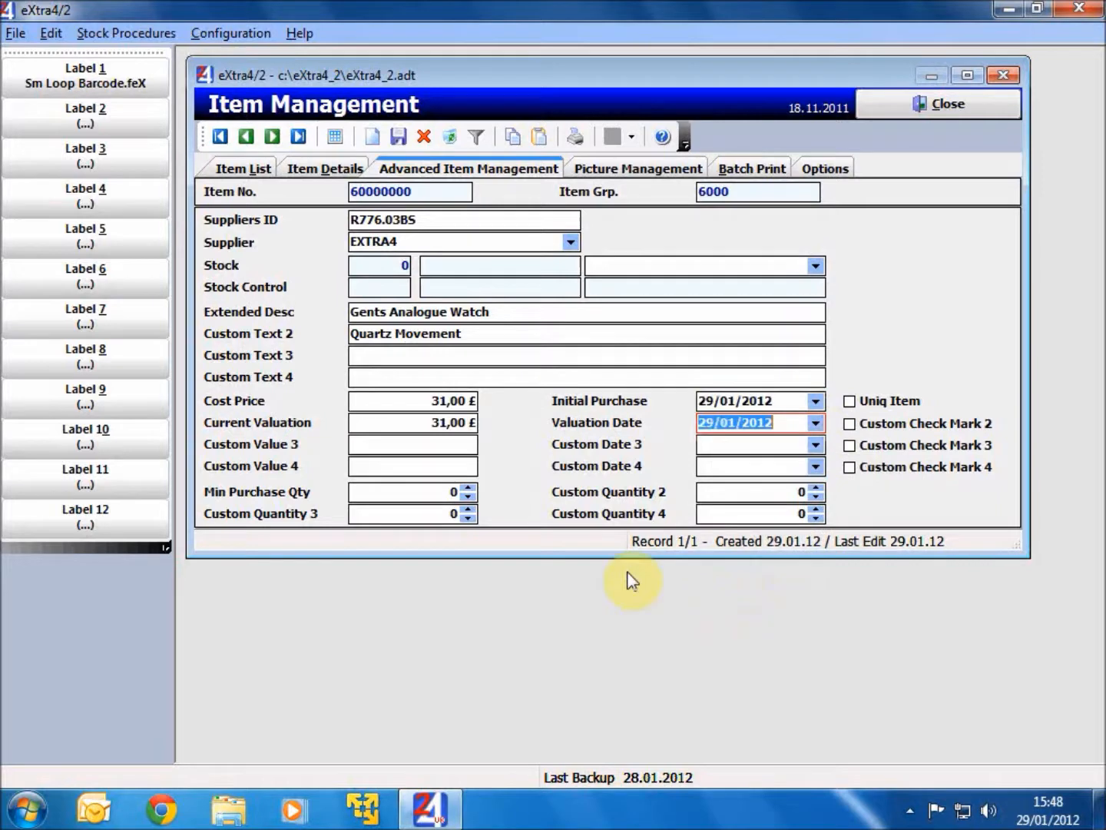
- Set the Min Purchase Qty to 2 and save the item record
{"action": "left_click", "coordinate": [474, 493]}
{"action": "type", "text": "2"}
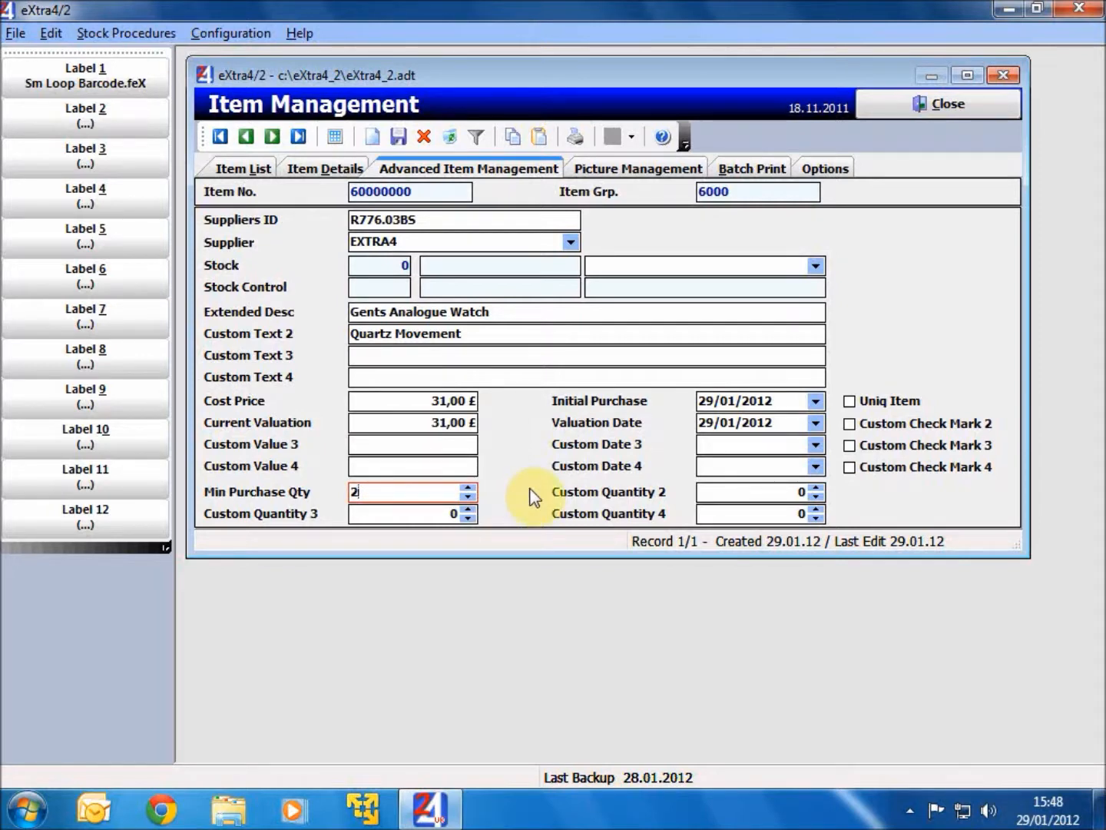
{"action": "left_click", "coordinate": [398, 143]}
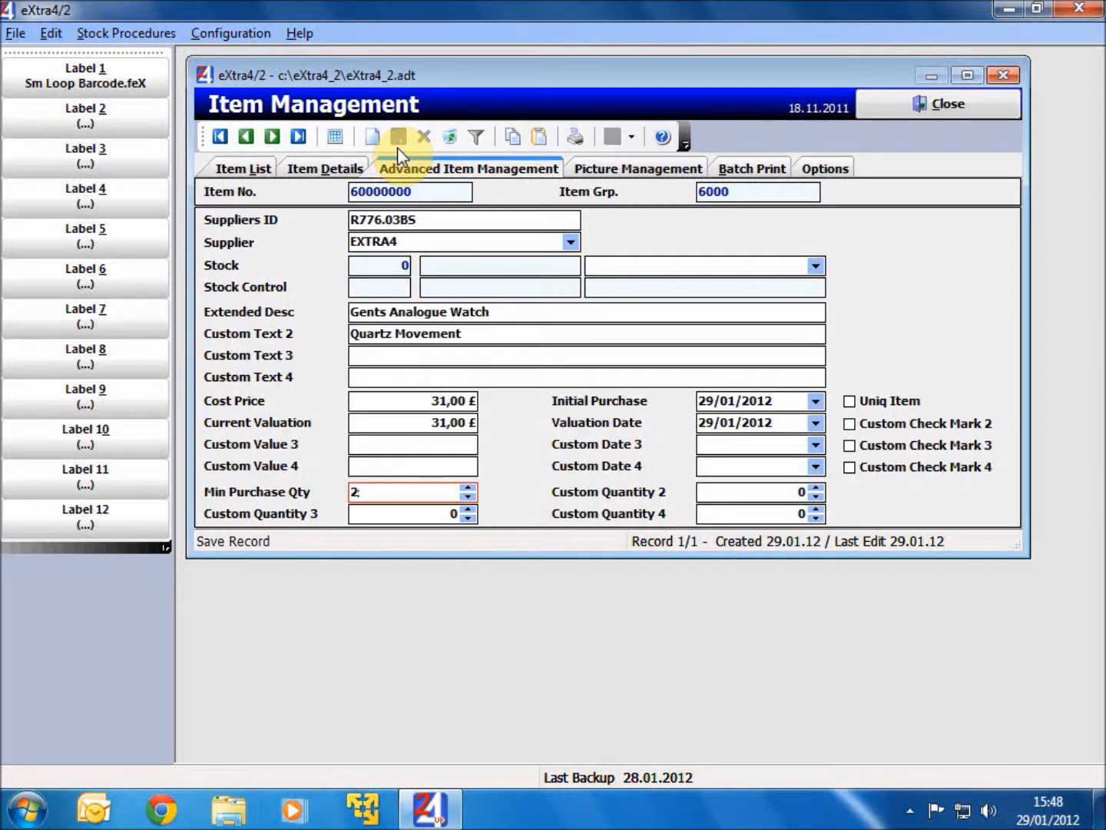
- Book 2 units of the watch into stock as (+) Storage - Purchasing with the invoice number as remark, and close Item Management
{"action": "left_click", "coordinate": [816, 267]}
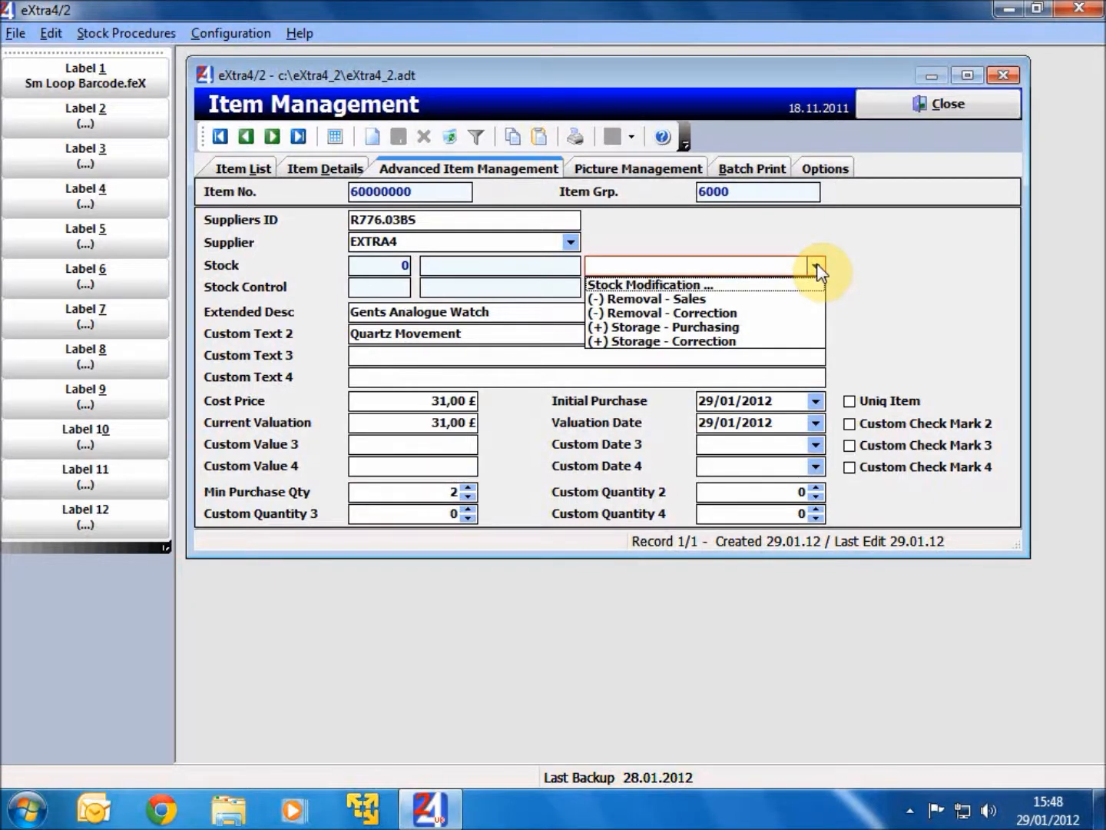
{"action": "left_click", "coordinate": [757, 327]}
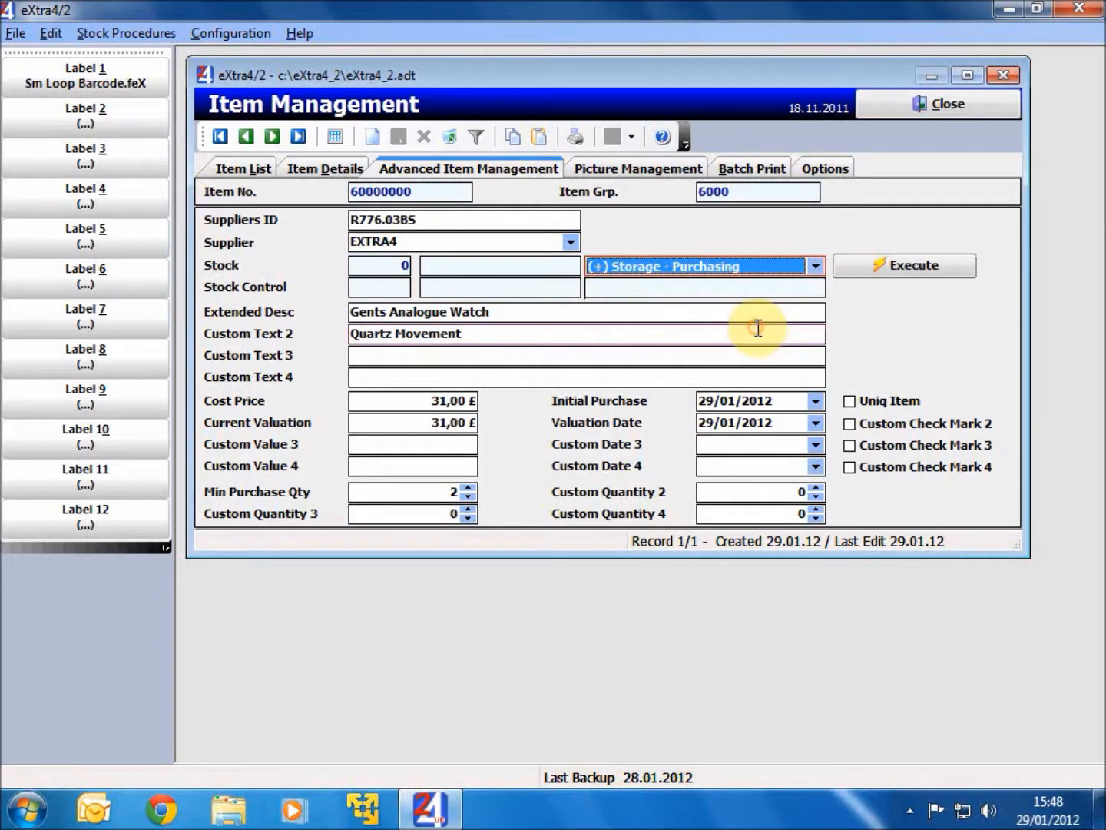
{"action": "left_click", "coordinate": [888, 269]}
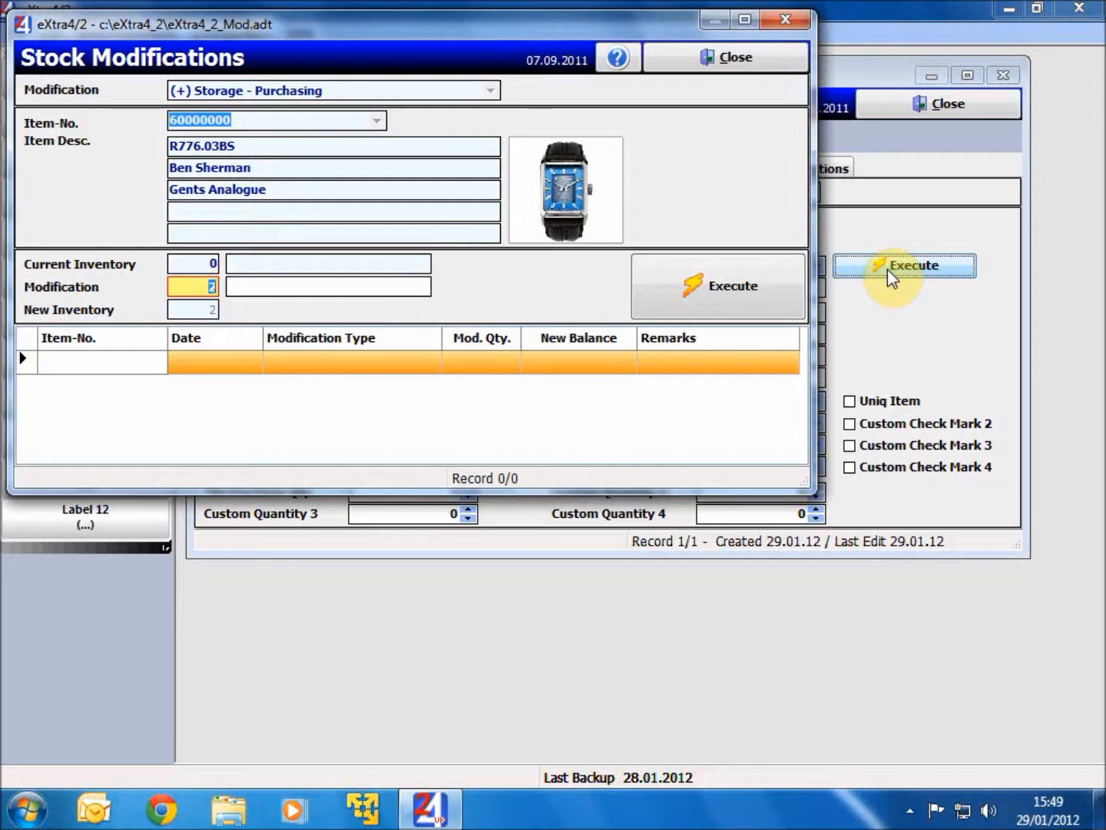
{"action": "key", "text": "Tab"}
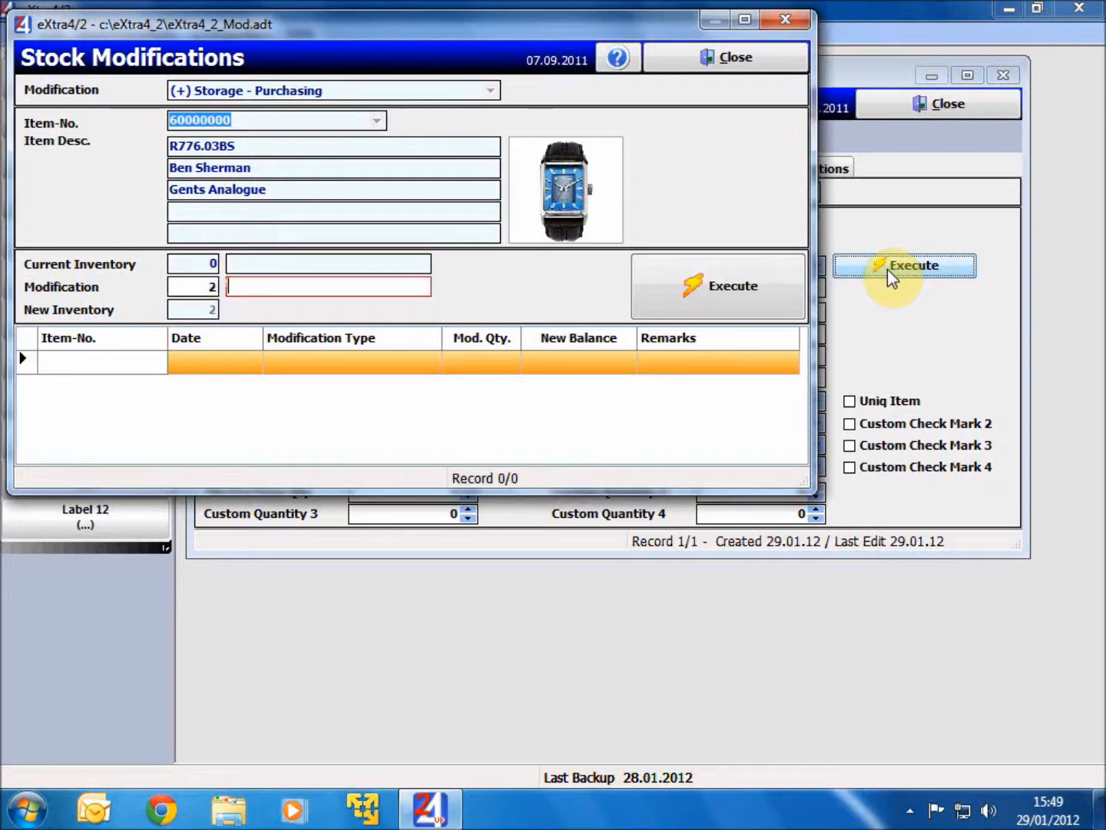
{"action": "type", "text": "Invoice 328687"}
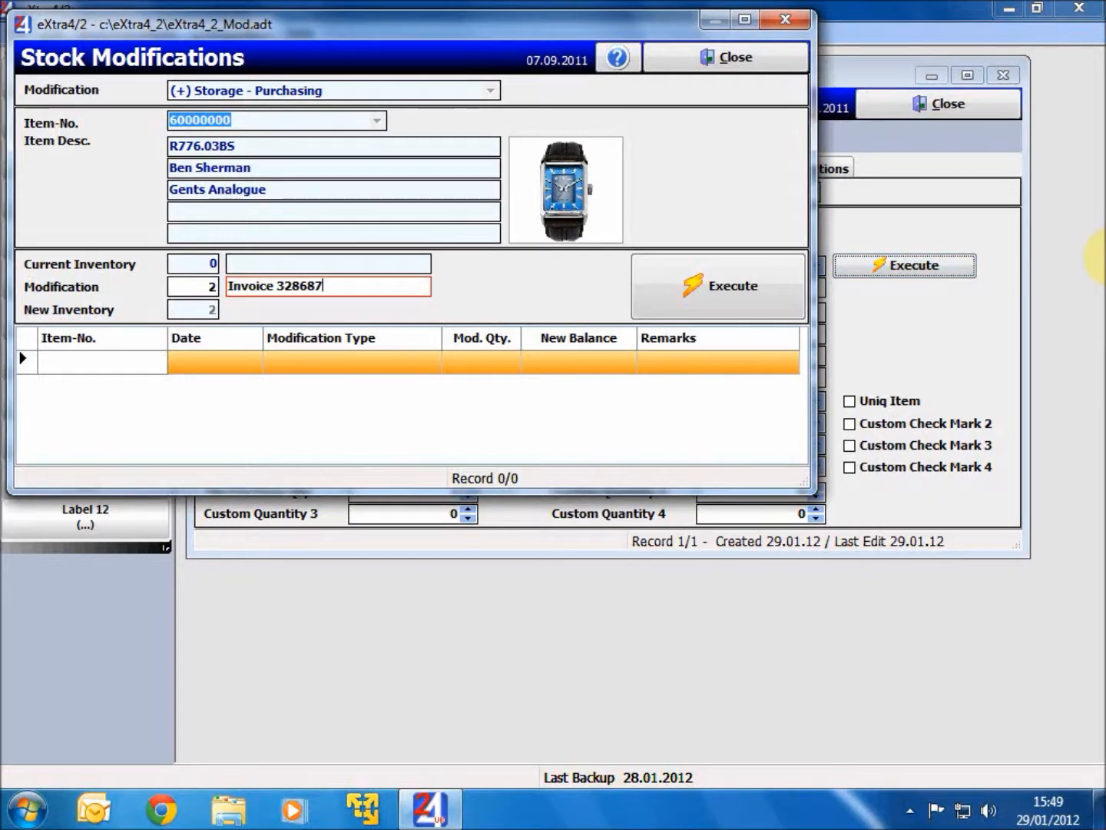
{"action": "left_click", "coordinate": [779, 278]}
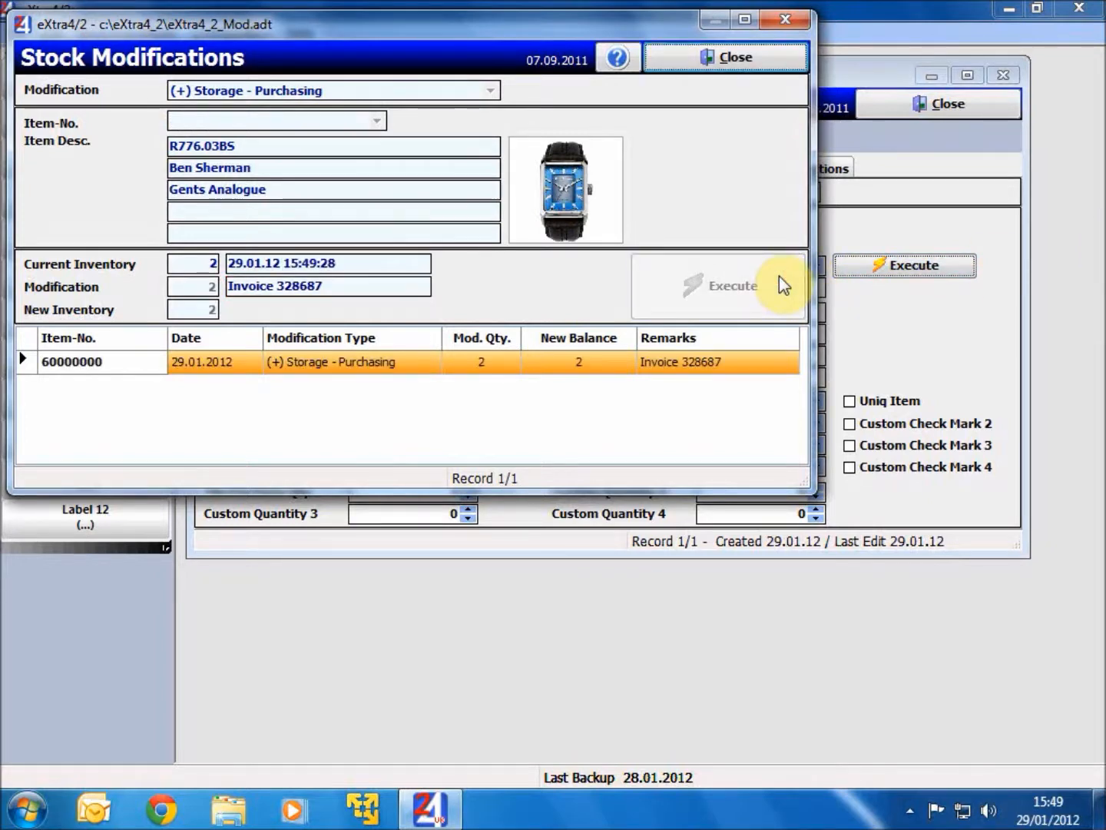
{"action": "left_click", "coordinate": [757, 60]}
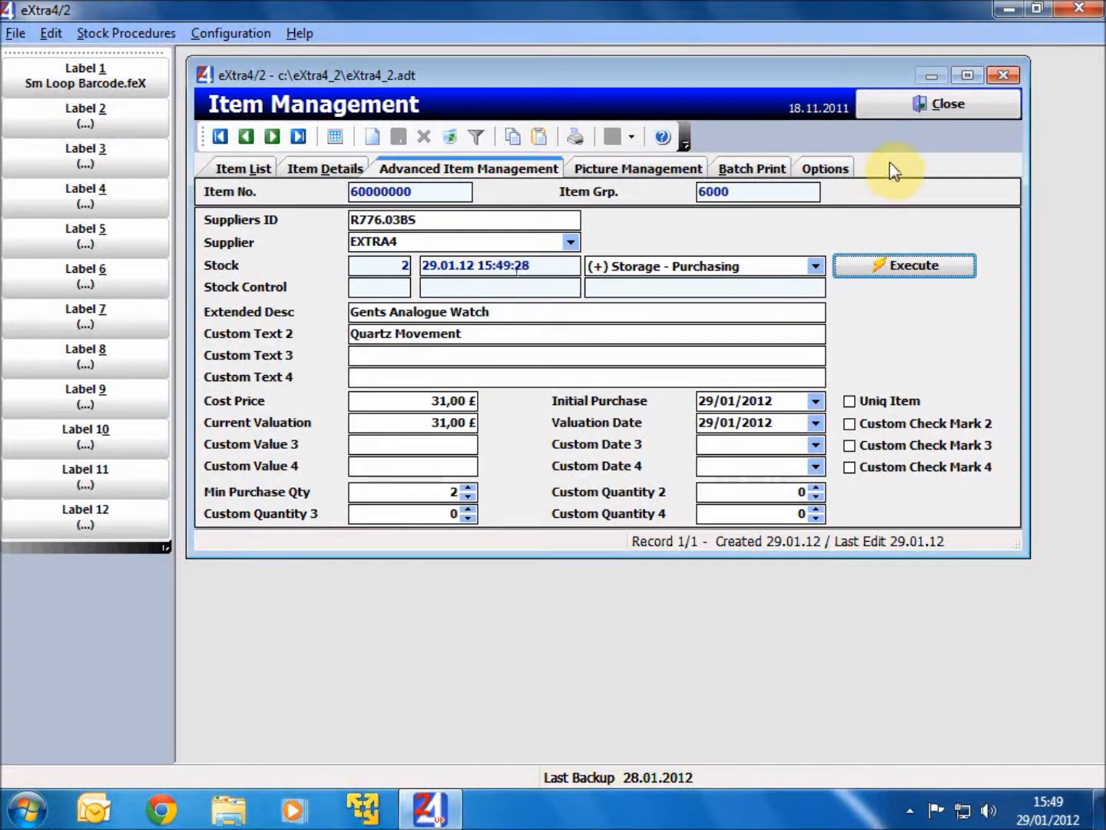
{"action": "left_click", "coordinate": [902, 107]}
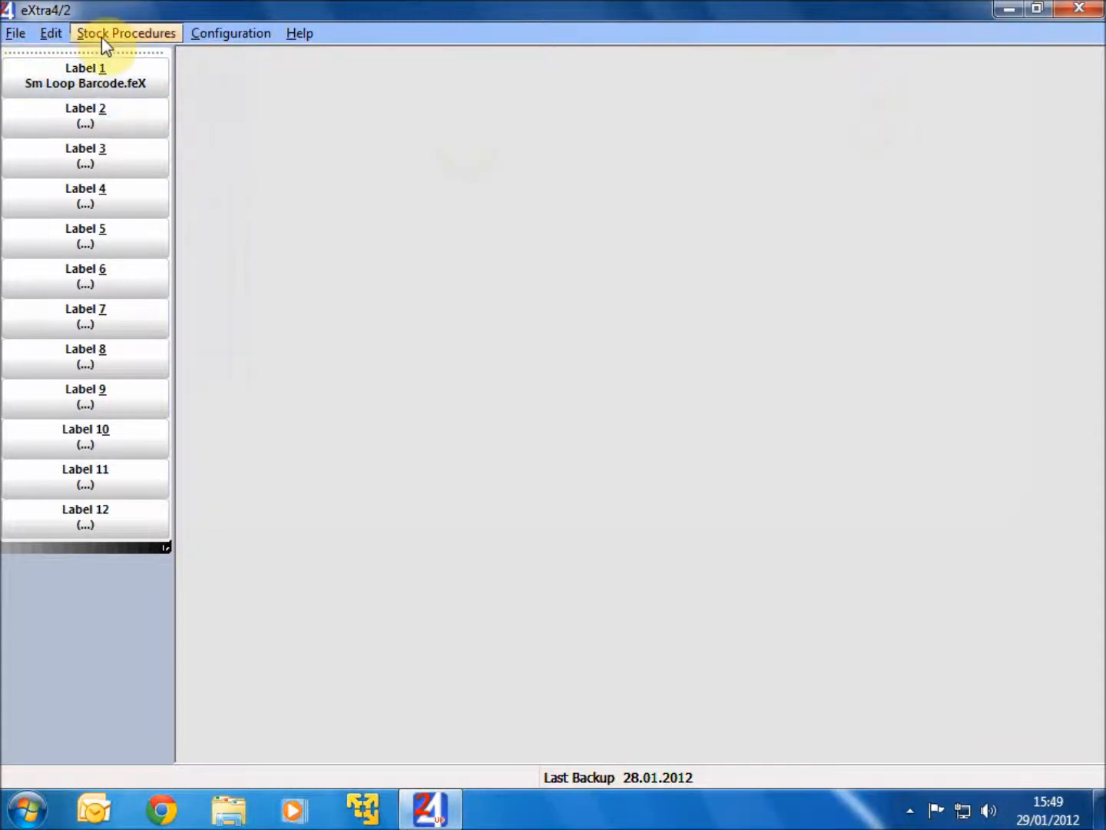
- In Stock Modifications, execute a (-) Removal - Sales of 1 unit of item 60000000 with the person's name as remark
{"action": "left_click", "coordinate": [131, 36]}
{"action": "left_click", "coordinate": [141, 58]}
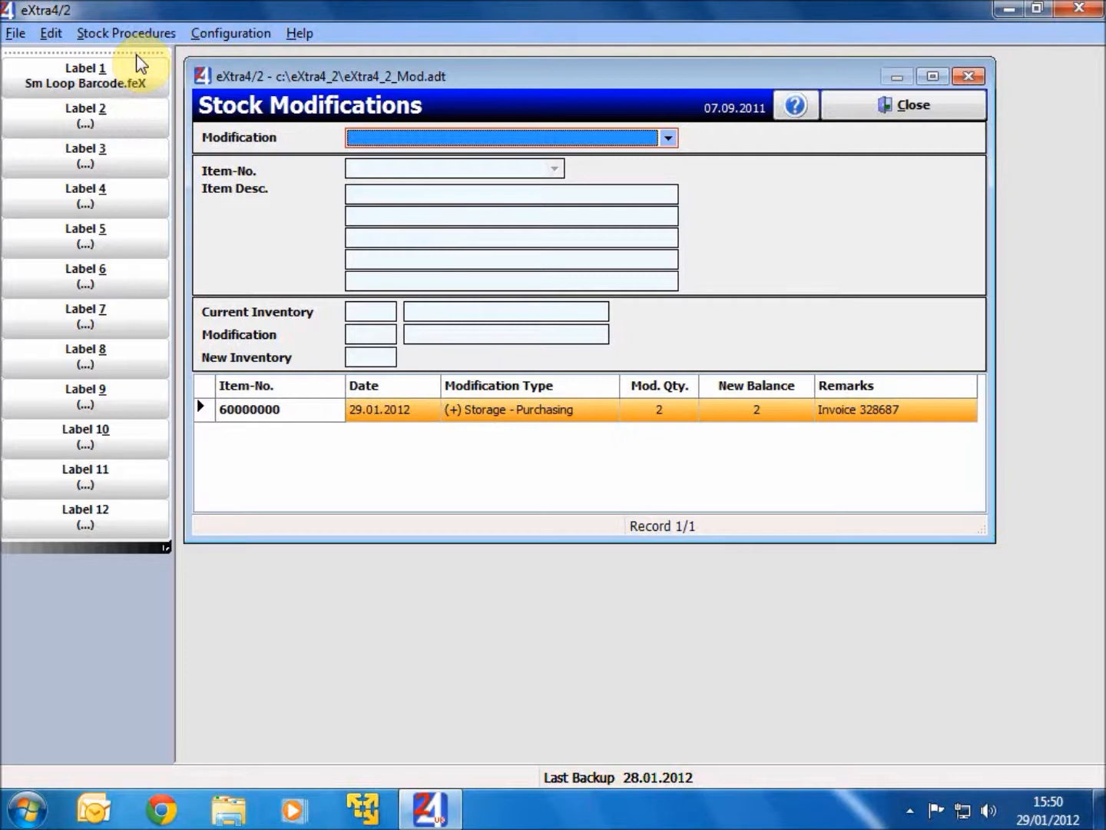
{"action": "left_click", "coordinate": [666, 140]}
{"action": "left_click", "coordinate": [635, 158]}
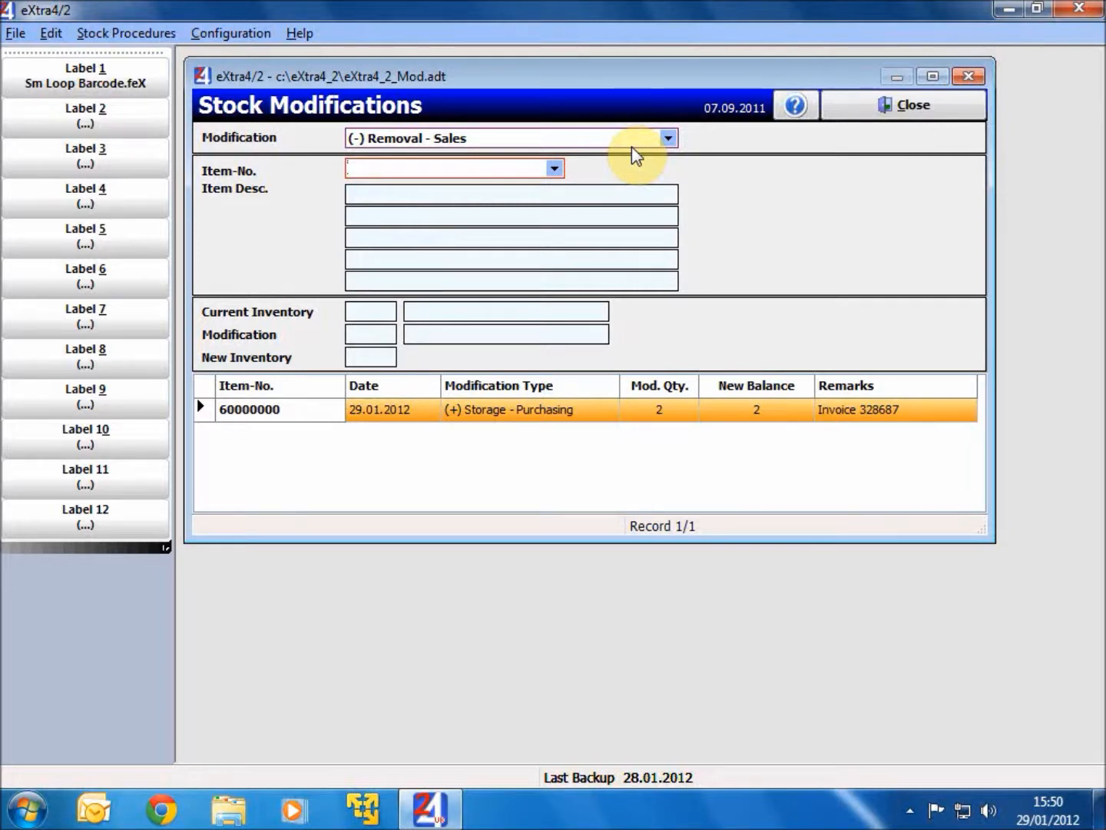
{"action": "type", "text": "60000000"}
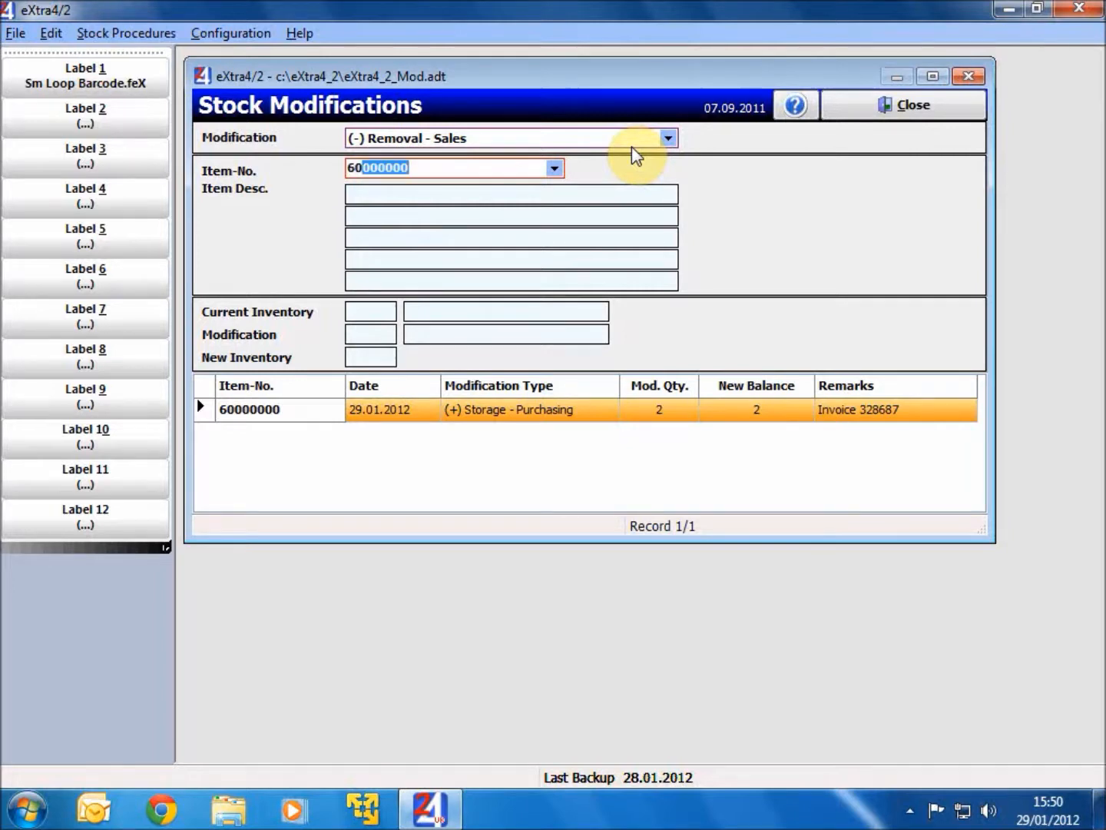
{"action": "key", "text": "Return"}
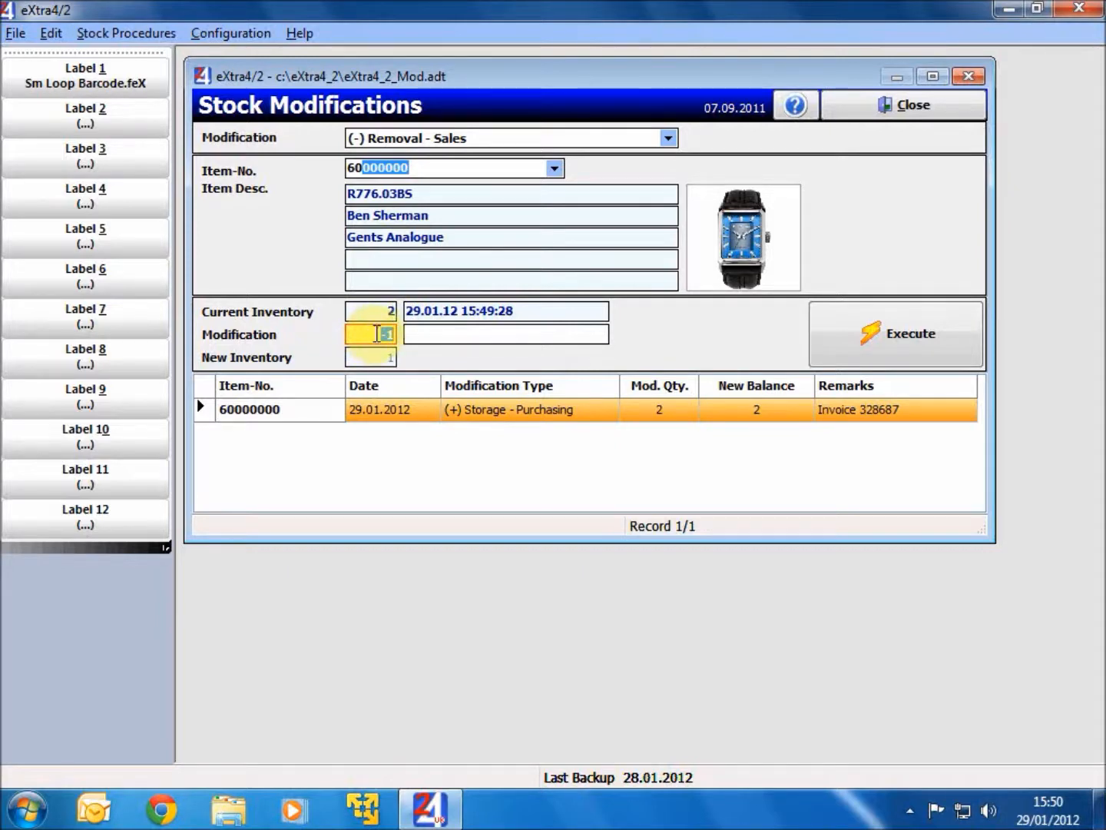
{"action": "left_click", "coordinate": [444, 332]}
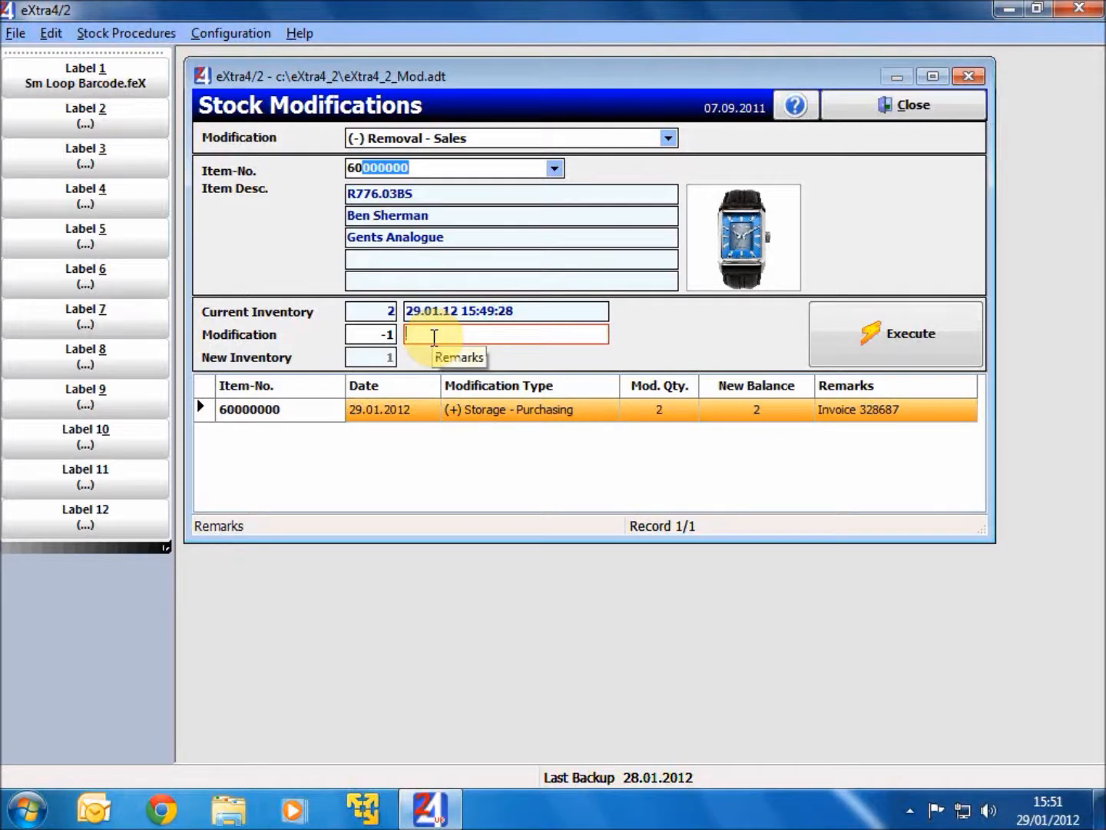
{"action": "type", "text": "Marcus"}
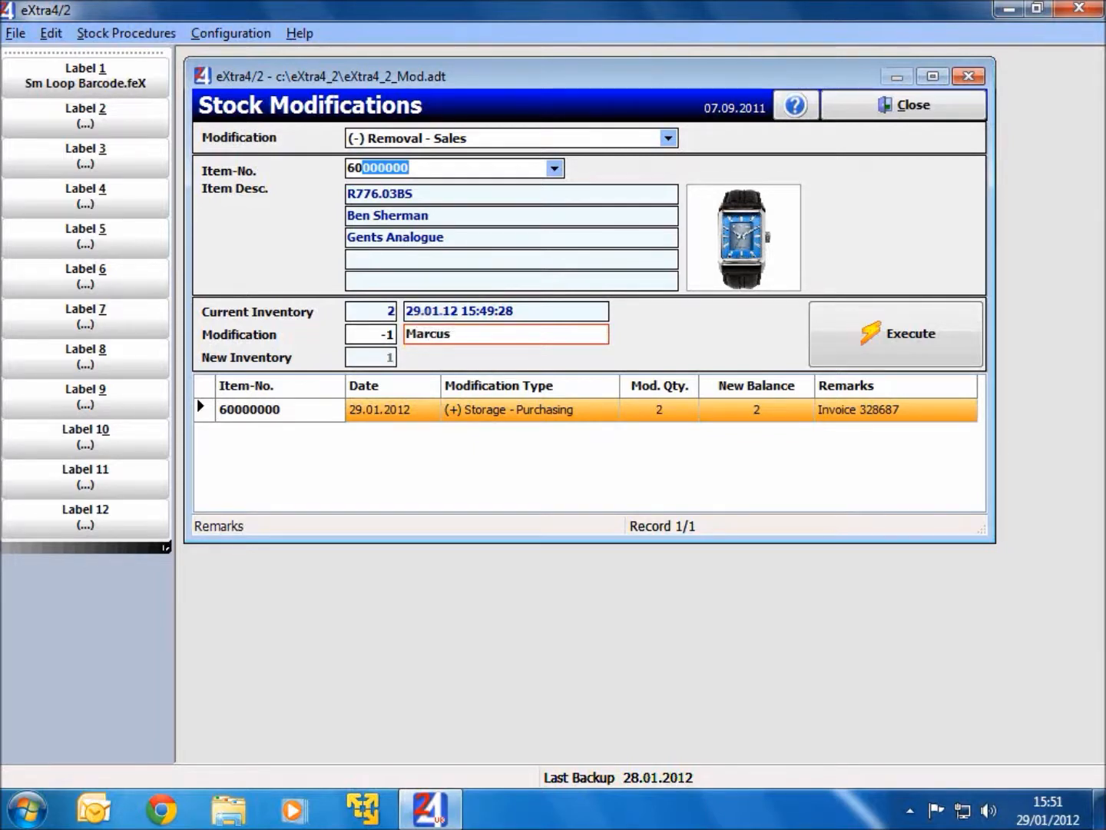
{"action": "left_click", "coordinate": [885, 332]}
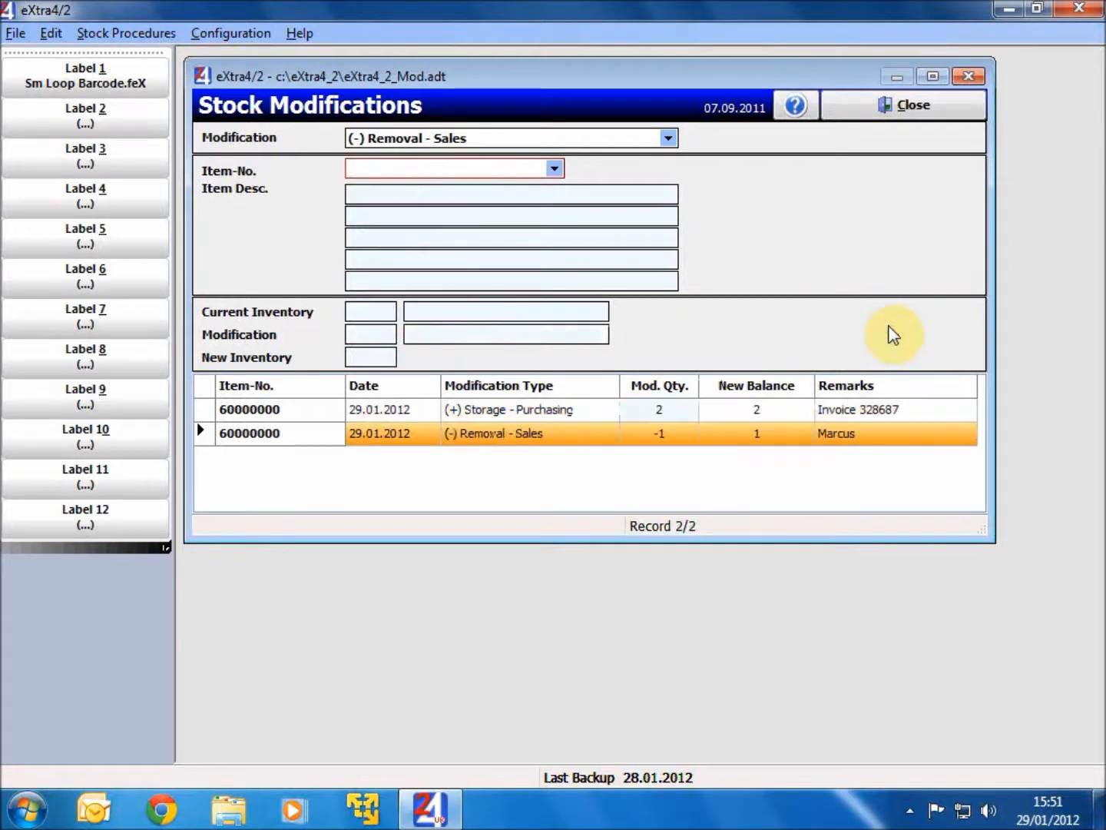